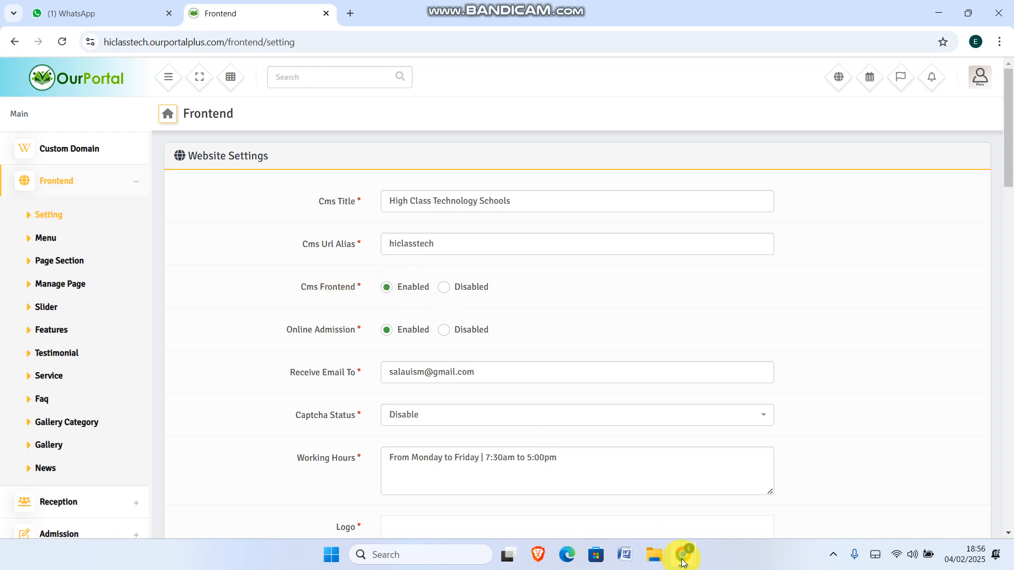
Bring the High Class Technology Schools public homepage window to the front from the Chrome taskbar
{"action": "mouse_move", "coordinate": [683, 559]}
{"action": "left_click", "coordinate": [717, 470]}
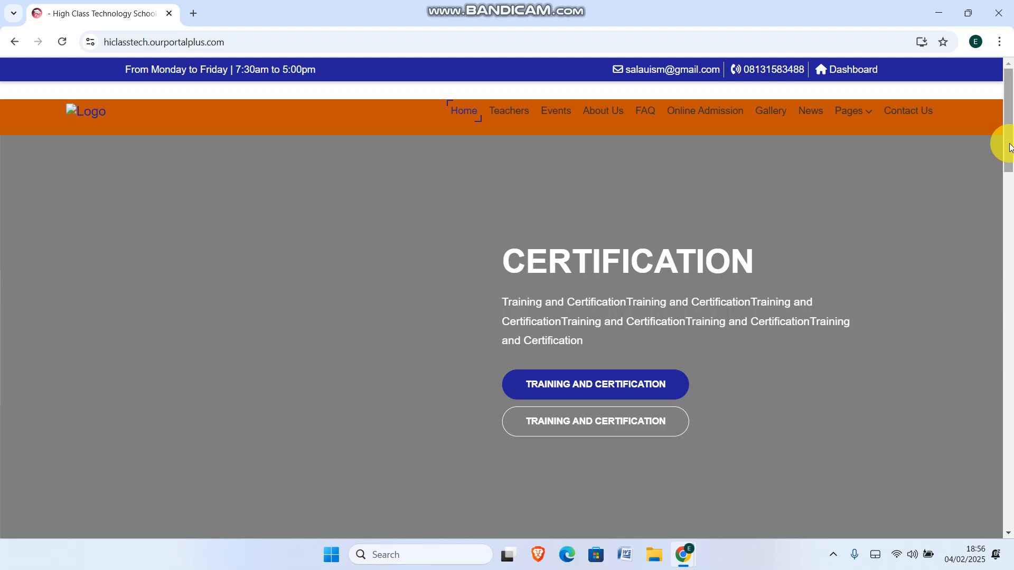
Back in the Frontend settings window, save the website settings with Cms Frontend left Disabled
{"action": "scroll", "coordinate": [1010, 140], "scroll_direction": "down", "scroll_amount": 2}
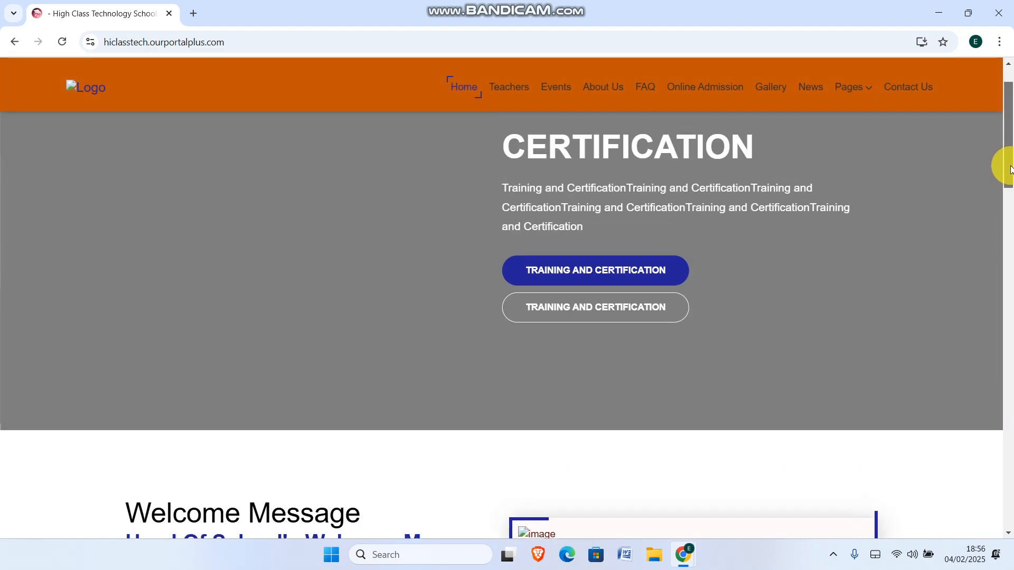
{"action": "scroll", "coordinate": [1005, 159], "scroll_direction": "down", "scroll_amount": 4}
{"action": "scroll", "coordinate": [1006, 141], "scroll_direction": "up", "scroll_amount": 8}
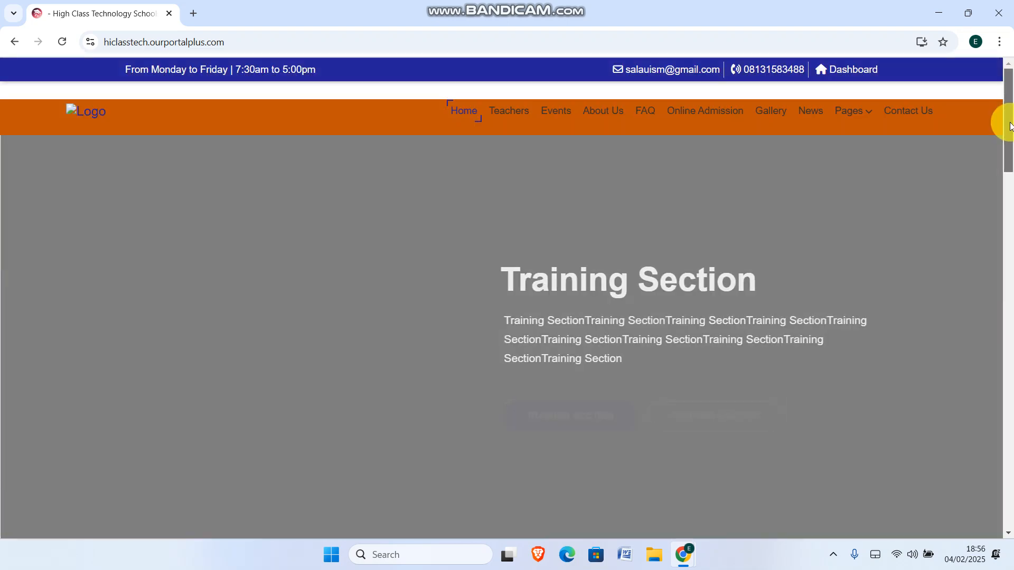
{"action": "mouse_move", "coordinate": [683, 555]}
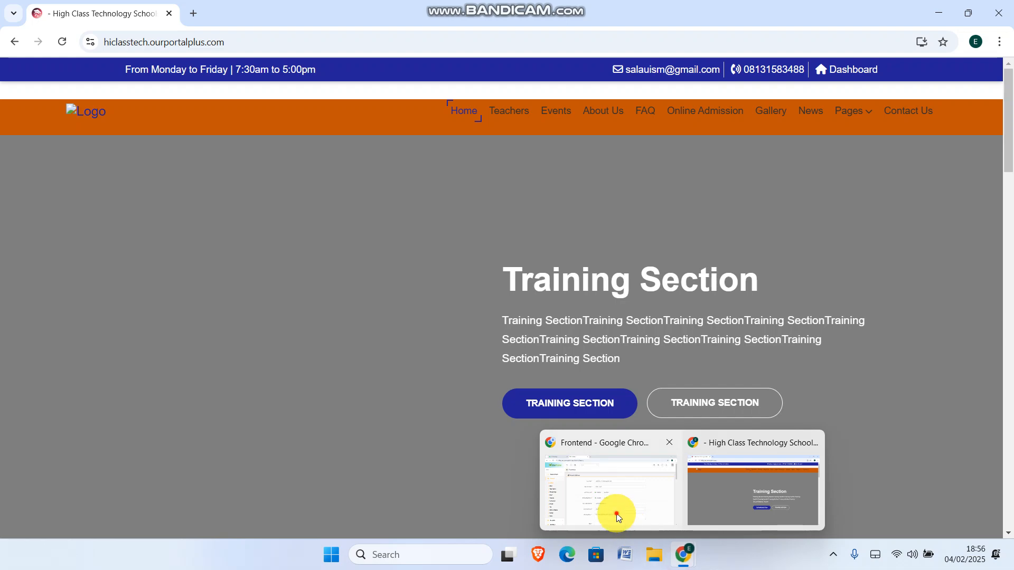
{"action": "left_click", "coordinate": [616, 514]}
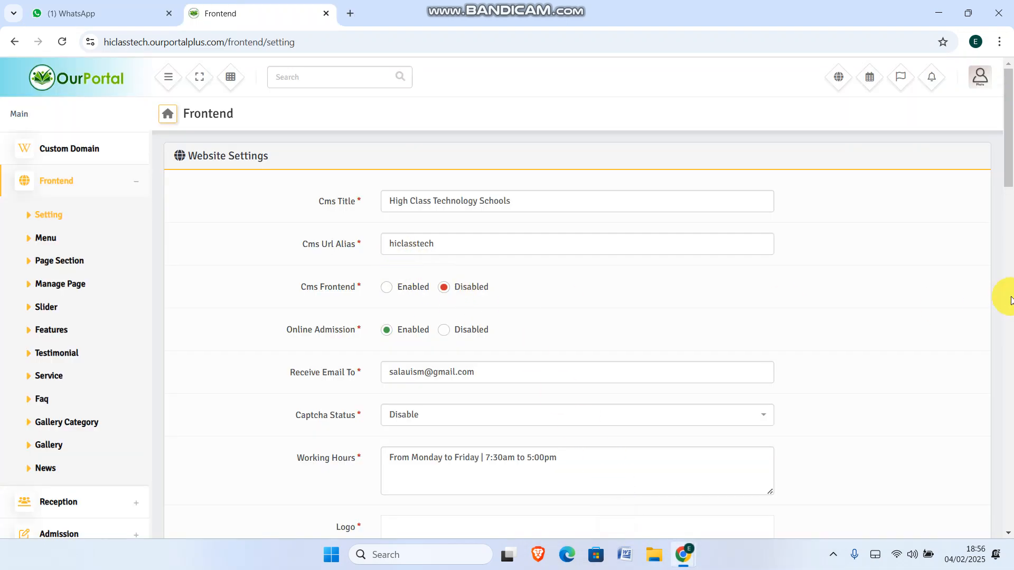
{"action": "left_click_drag", "start_coordinate": [1002, 165], "coordinate": [985, 485]}
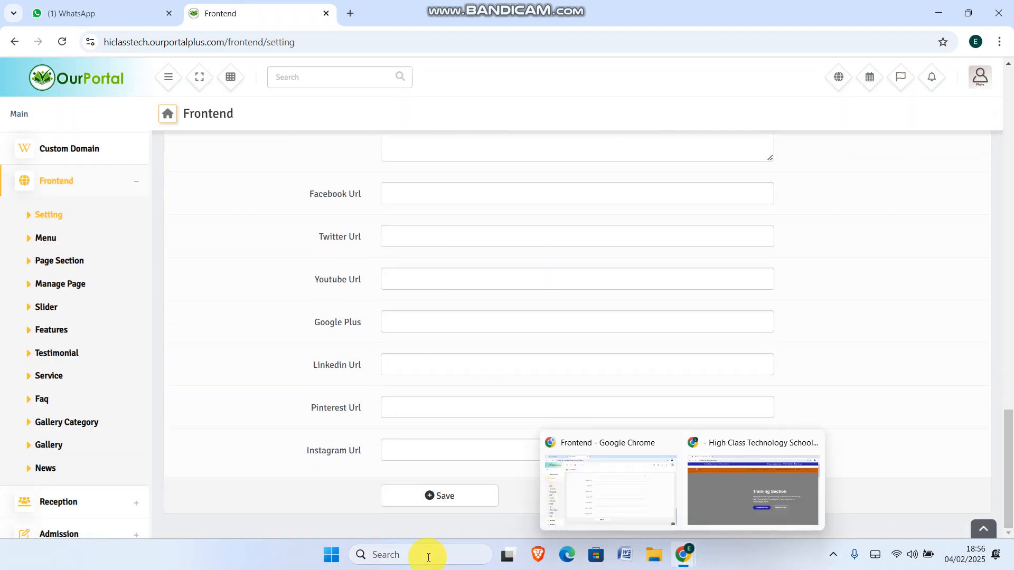
{"action": "left_click", "coordinate": [445, 496]}
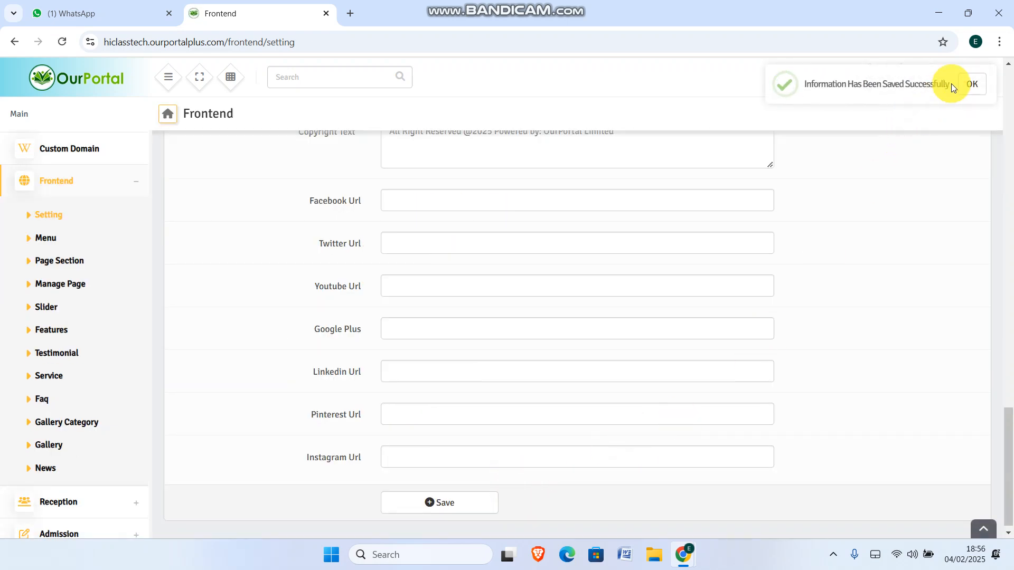
Reload the public school site and log out of the admin account
{"action": "mouse_move", "coordinate": [685, 563]}
{"action": "left_click", "coordinate": [737, 508]}
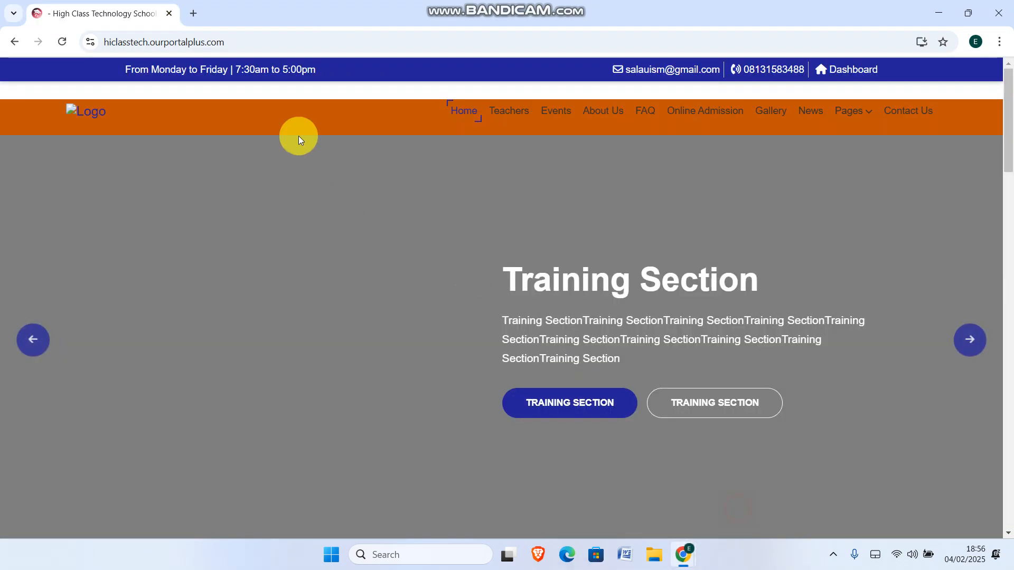
{"action": "left_click", "coordinate": [254, 43]}
{"action": "key", "text": "Return"}
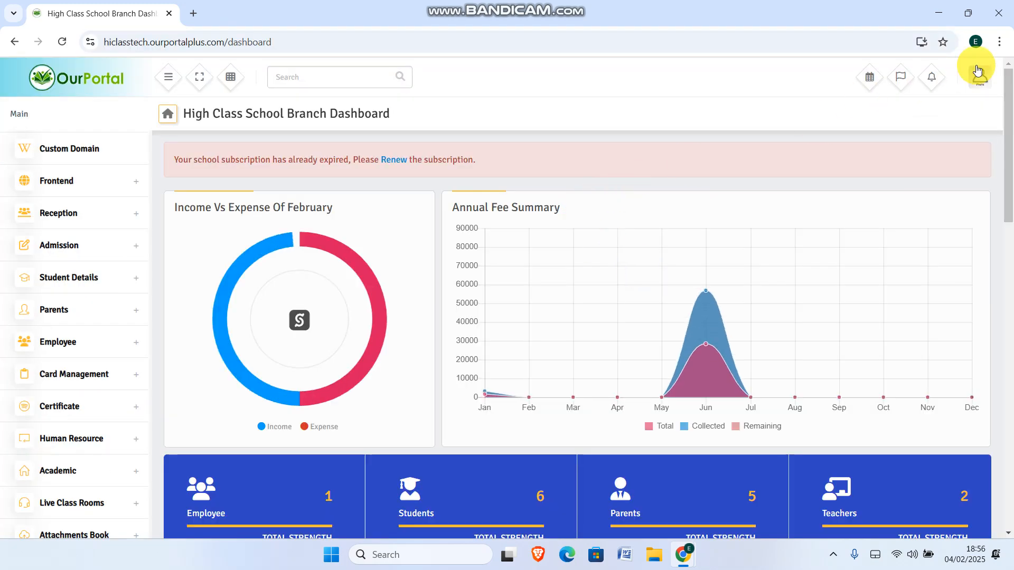
{"action": "left_click", "coordinate": [978, 73]}
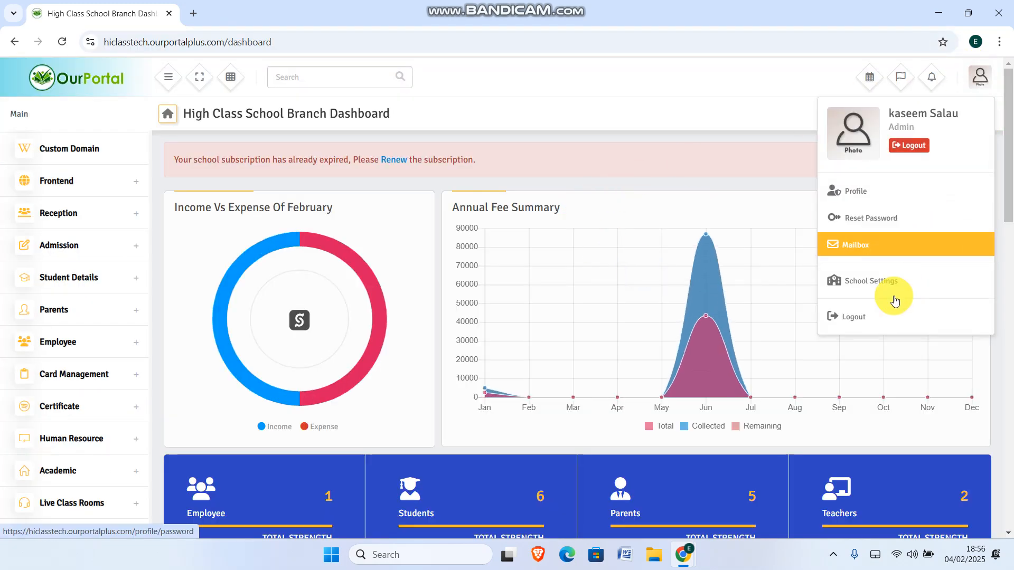
{"action": "left_click", "coordinate": [863, 316]}
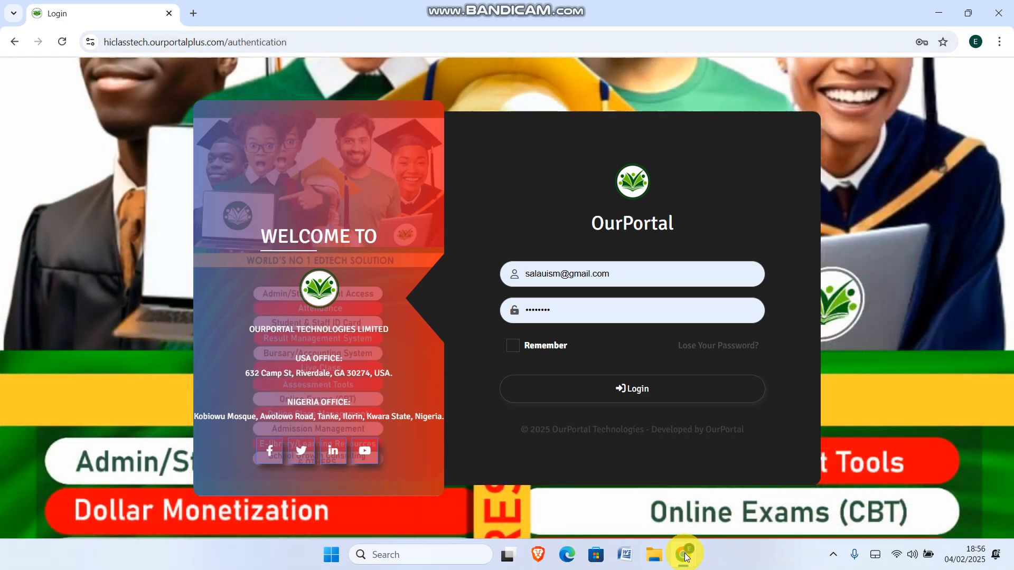
Return to the Frontend website settings window and scroll back to the top
{"action": "mouse_move", "coordinate": [682, 552]}
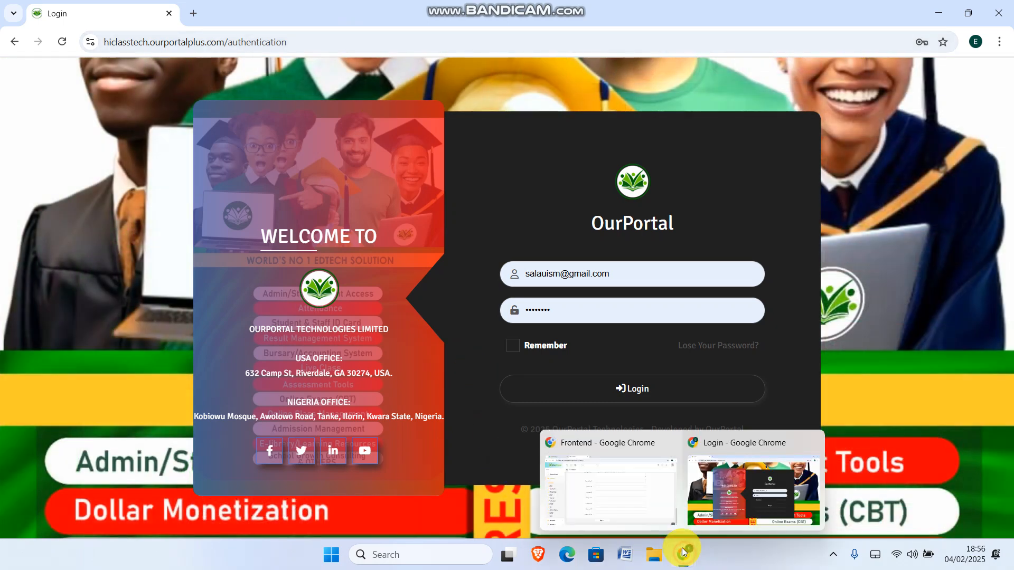
{"action": "left_click", "coordinate": [636, 495]}
{"action": "scroll", "coordinate": [448, 258], "scroll_direction": "up", "scroll_amount": 20}
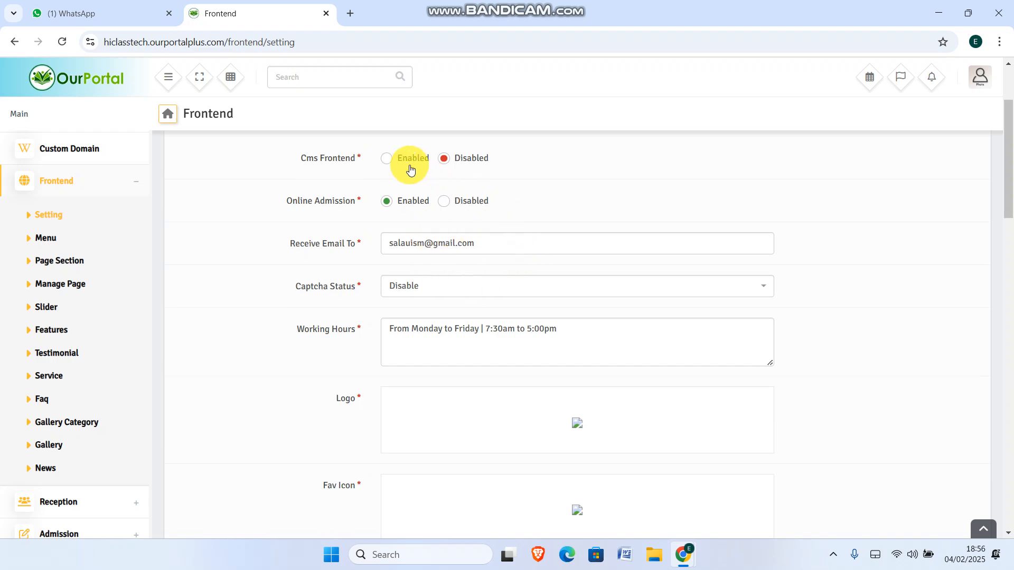
Set Cms Frontend to Enabled, save the website settings, and log out of admin
{"action": "left_click", "coordinate": [387, 159]}
{"action": "scroll", "coordinate": [792, 317], "scroll_direction": "down", "scroll_amount": 20}
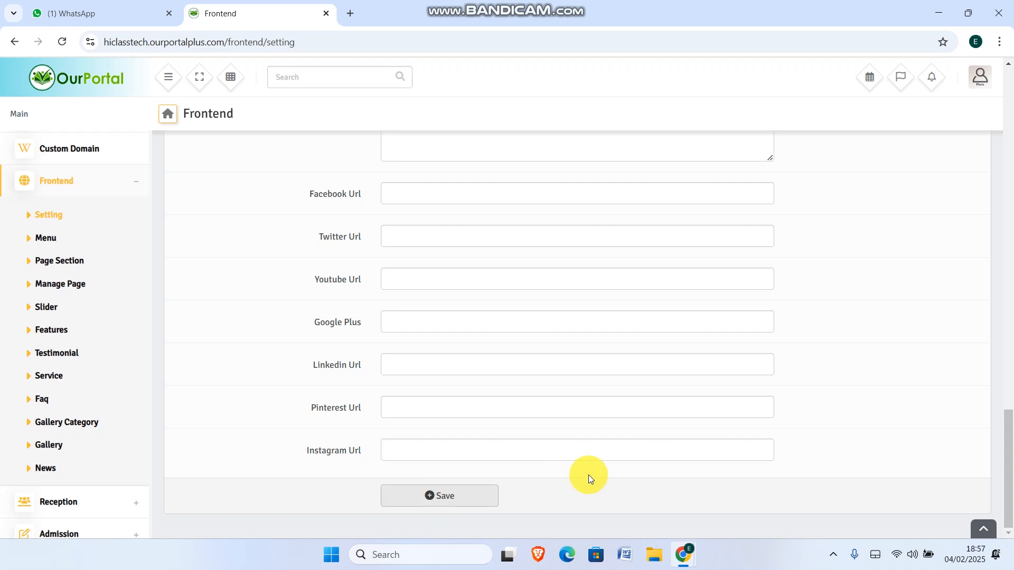
{"action": "mouse_move", "coordinate": [690, 546]}
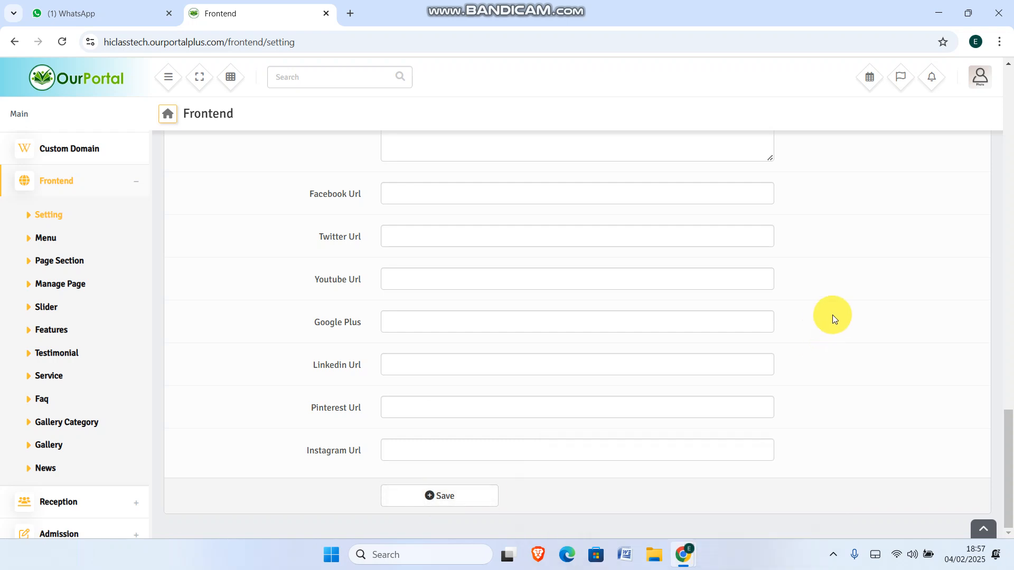
{"action": "left_click", "coordinate": [448, 499]}
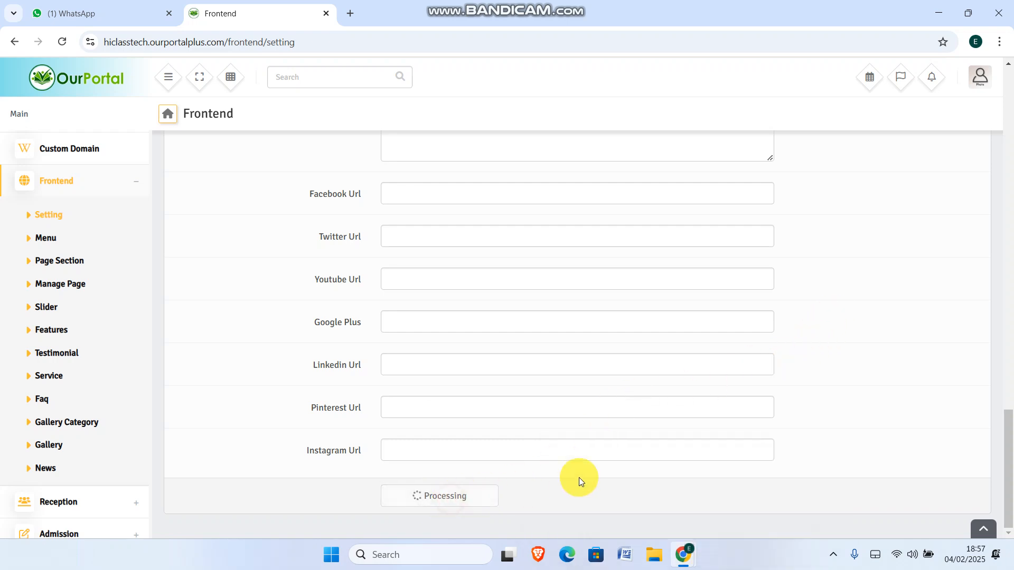
{"action": "left_click", "coordinate": [450, 494]}
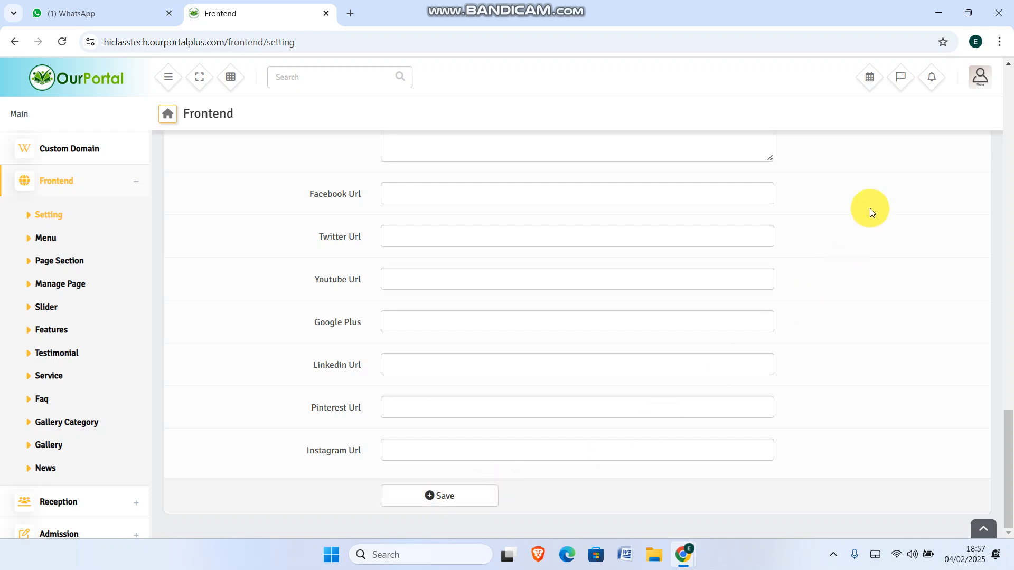
{"action": "left_click", "coordinate": [972, 78]}
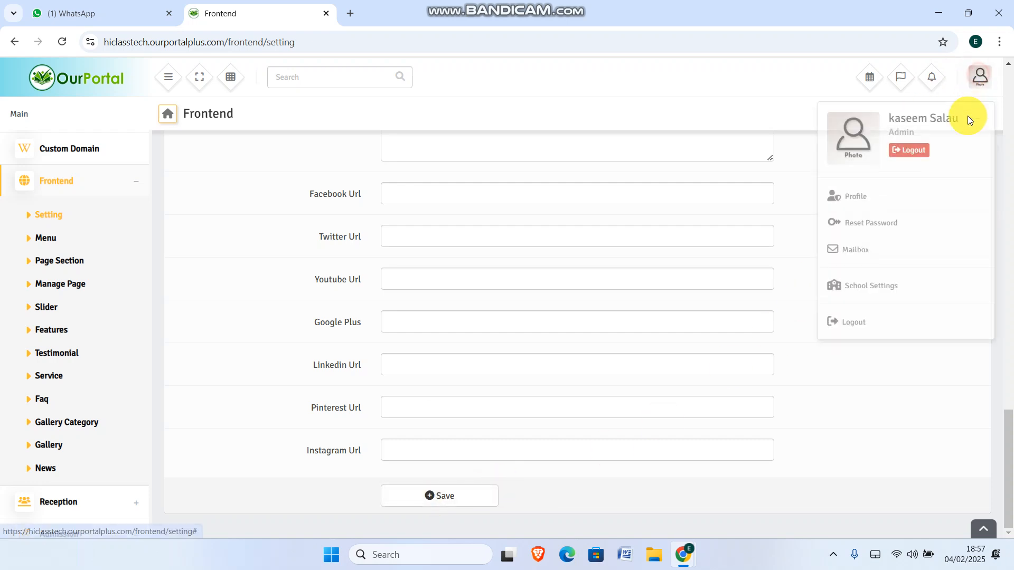
{"action": "left_click", "coordinate": [848, 319]}
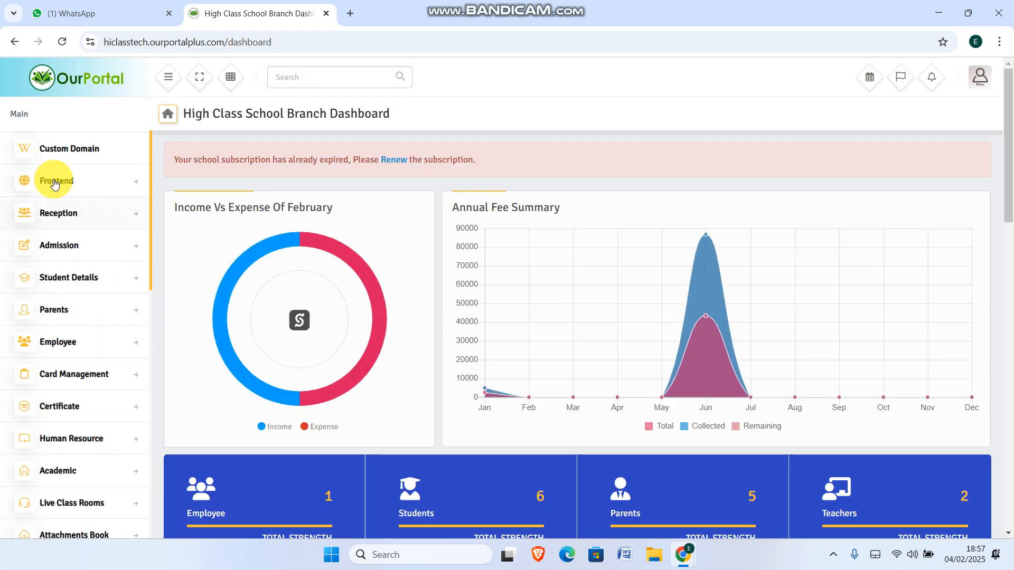
Under Frontend > Setting, enable Cms Frontend and save the website settings
{"action": "left_click", "coordinate": [58, 184]}
{"action": "left_click", "coordinate": [46, 216]}
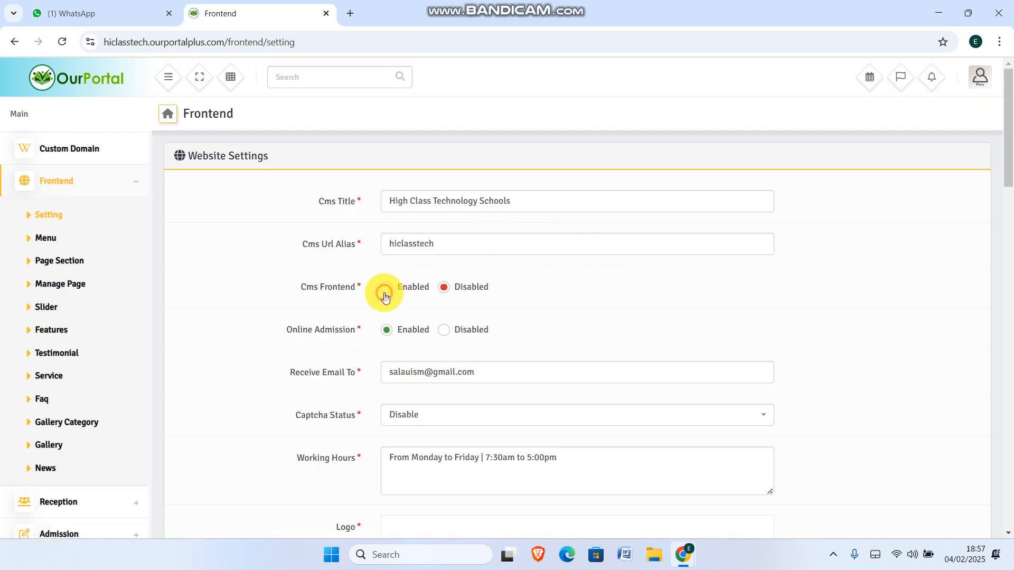
{"action": "left_click", "coordinate": [390, 288]}
{"action": "scroll", "coordinate": [905, 335], "scroll_direction": "down", "scroll_amount": 20}
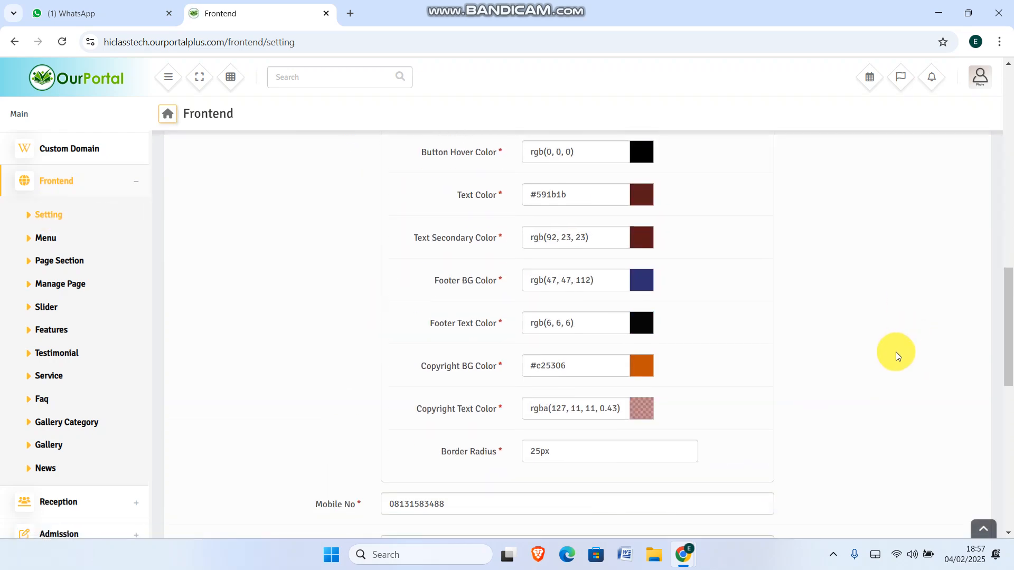
{"action": "left_click", "coordinate": [460, 498]}
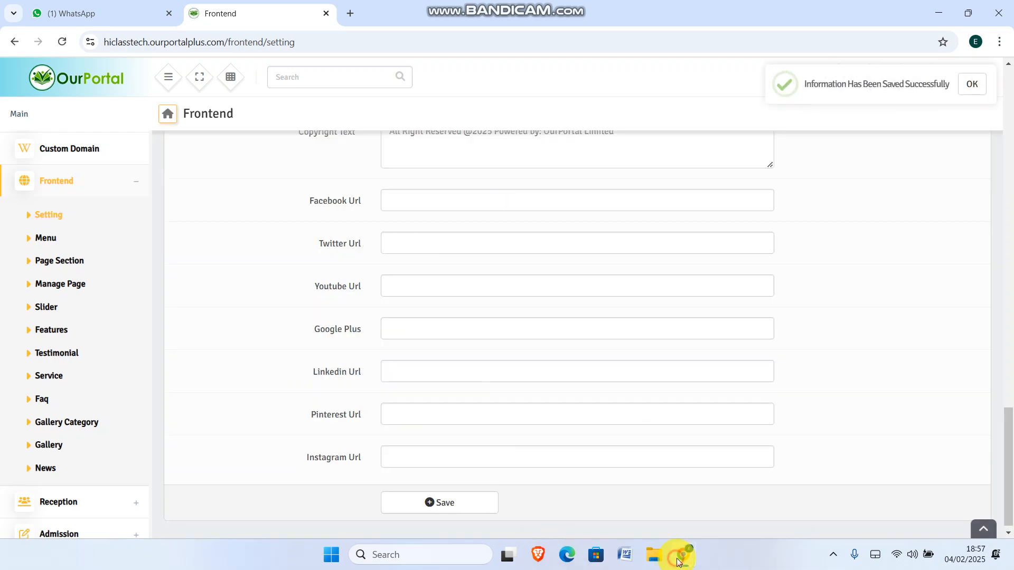
In the login window, edit the school's address to drop the login part and load it
{"action": "mouse_move", "coordinate": [679, 559]}
{"action": "left_click", "coordinate": [717, 490]}
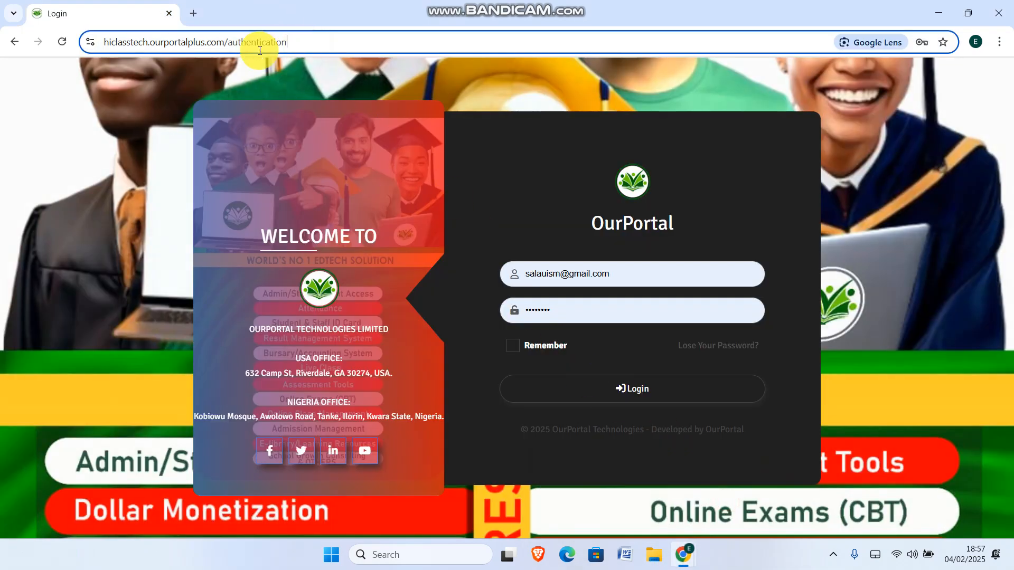
{"action": "double_click", "coordinate": [259, 46]}
{"action": "key", "text": "Return"}
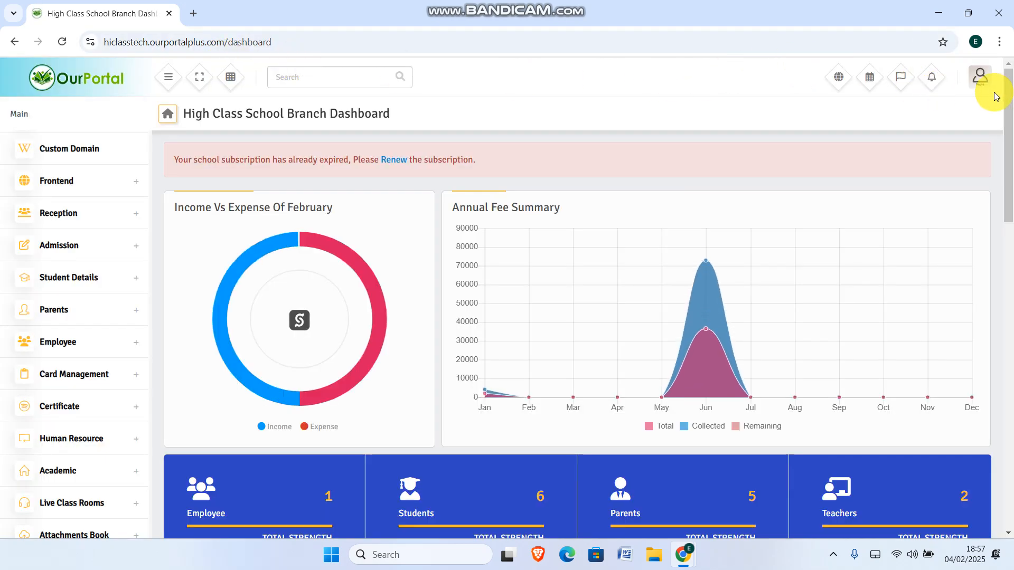
Log out, then in the Frontend window go to the admin dashboard and expand Frontend
{"action": "left_click", "coordinate": [978, 74]}
{"action": "left_click", "coordinate": [863, 316]}
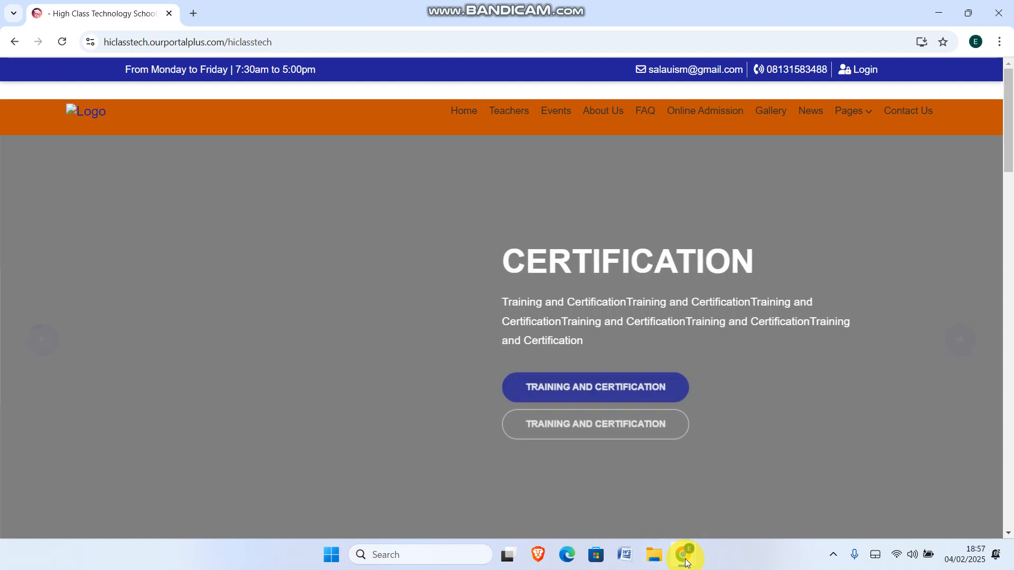
{"action": "mouse_move", "coordinate": [687, 563]}
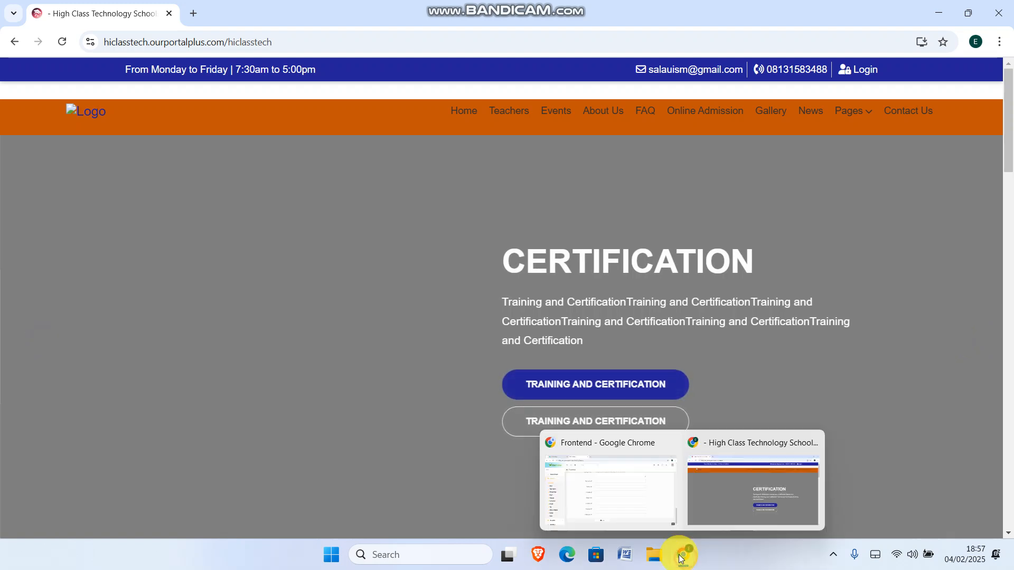
{"action": "left_click", "coordinate": [595, 498]}
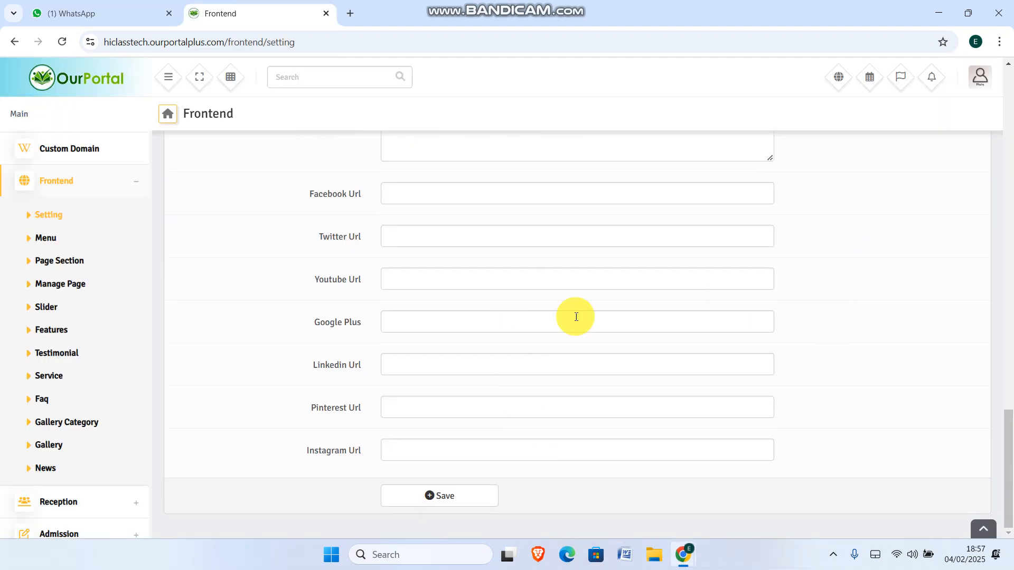
{"action": "left_click", "coordinate": [167, 116]}
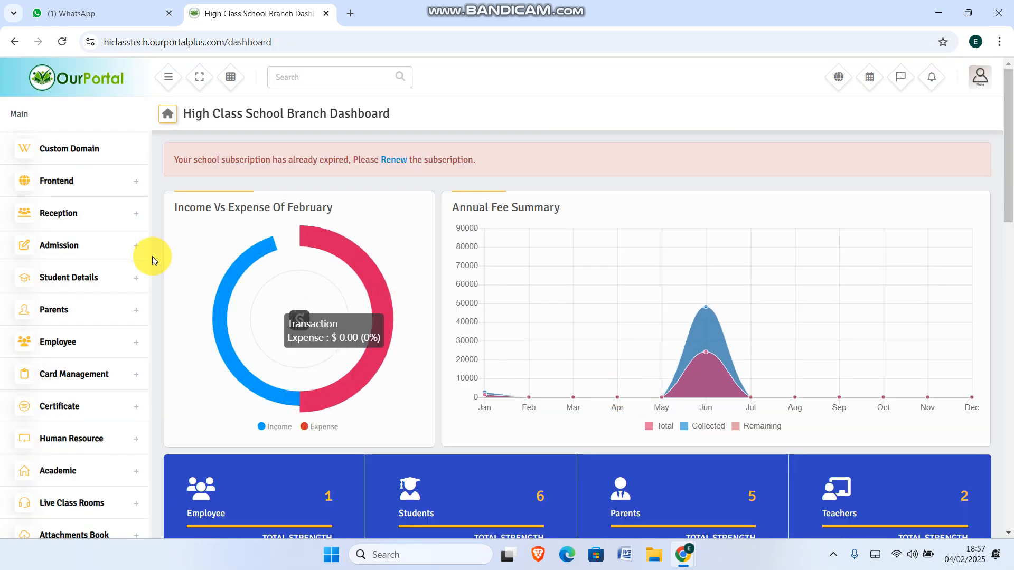
{"action": "left_click", "coordinate": [80, 179]}
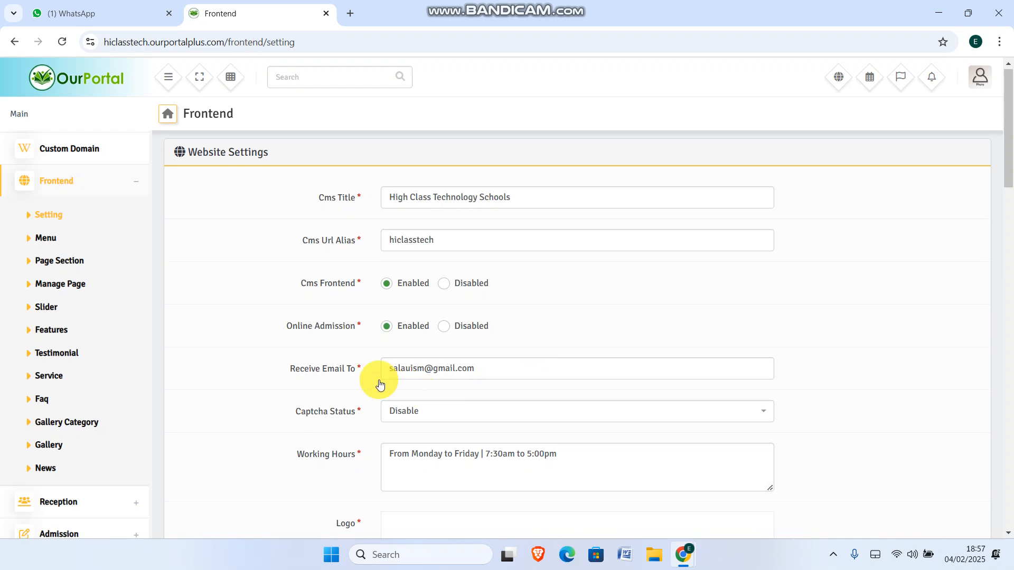
Scroll to the Logo field, glance at the public site, then start a new logo upload
{"action": "scroll", "coordinate": [429, 331], "scroll_direction": "down", "scroll_amount": 1}
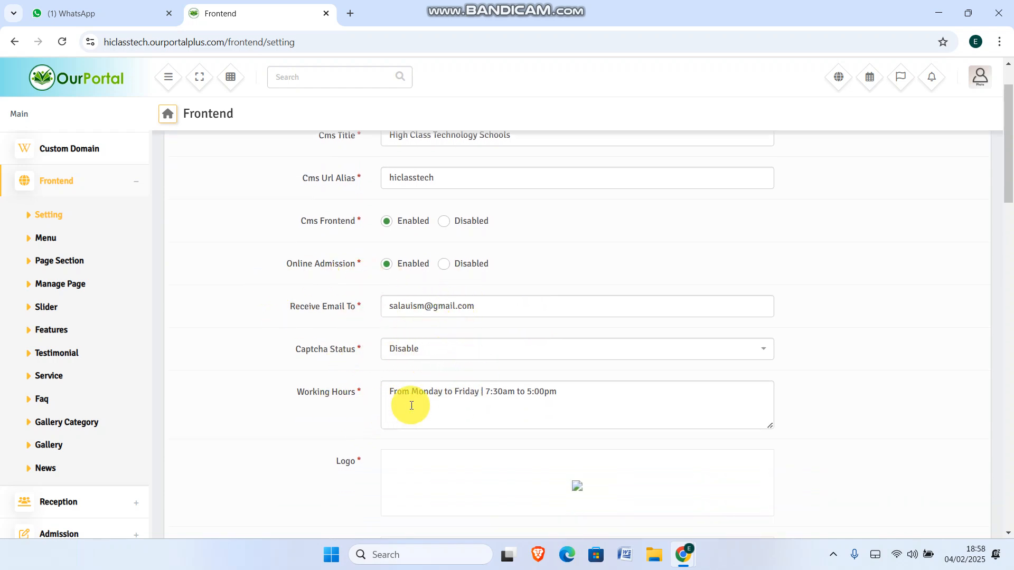
{"action": "scroll", "coordinate": [565, 412], "scroll_direction": "down", "scroll_amount": 3}
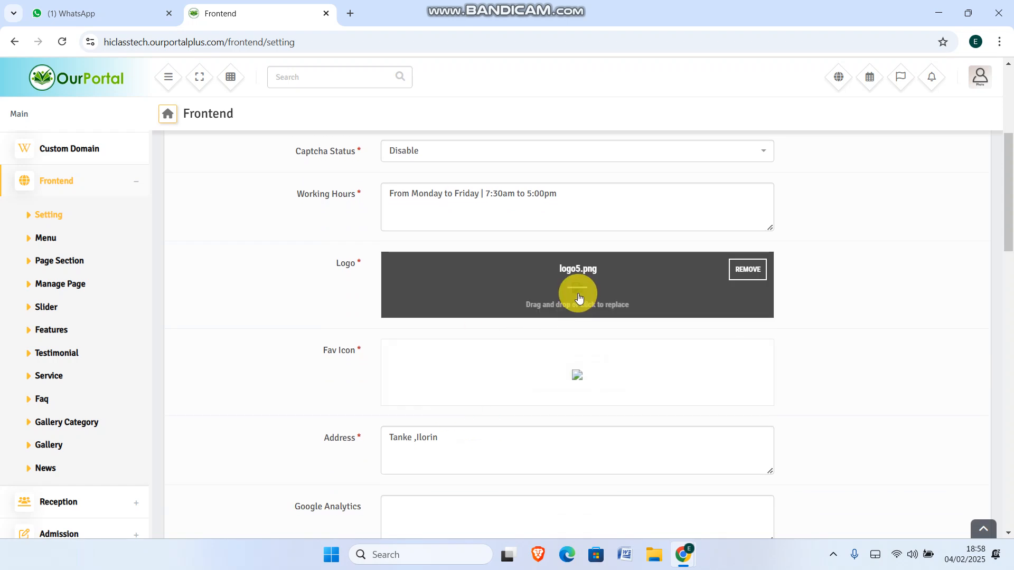
{"action": "mouse_move", "coordinate": [682, 555]}
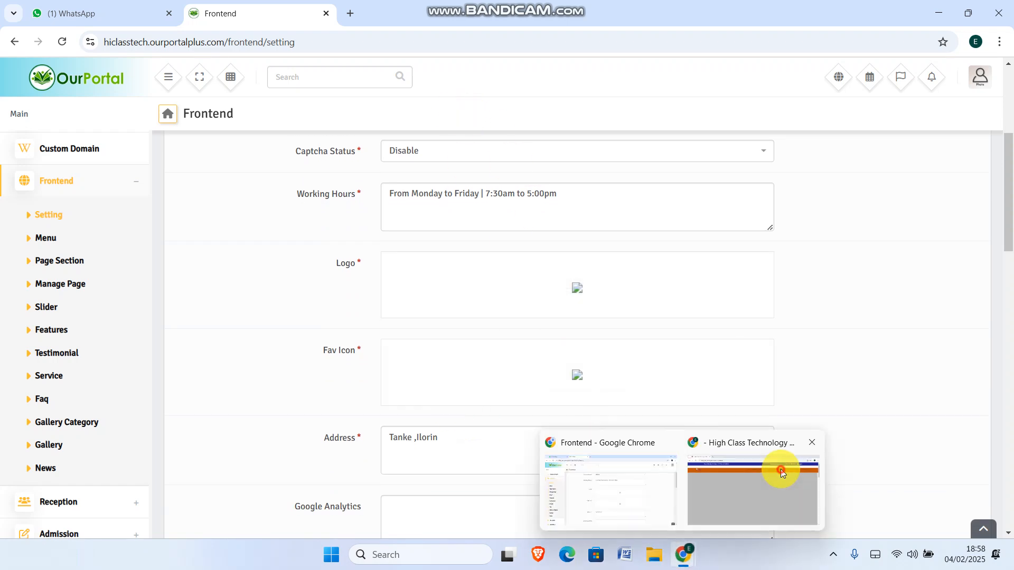
{"action": "left_click", "coordinate": [780, 470]}
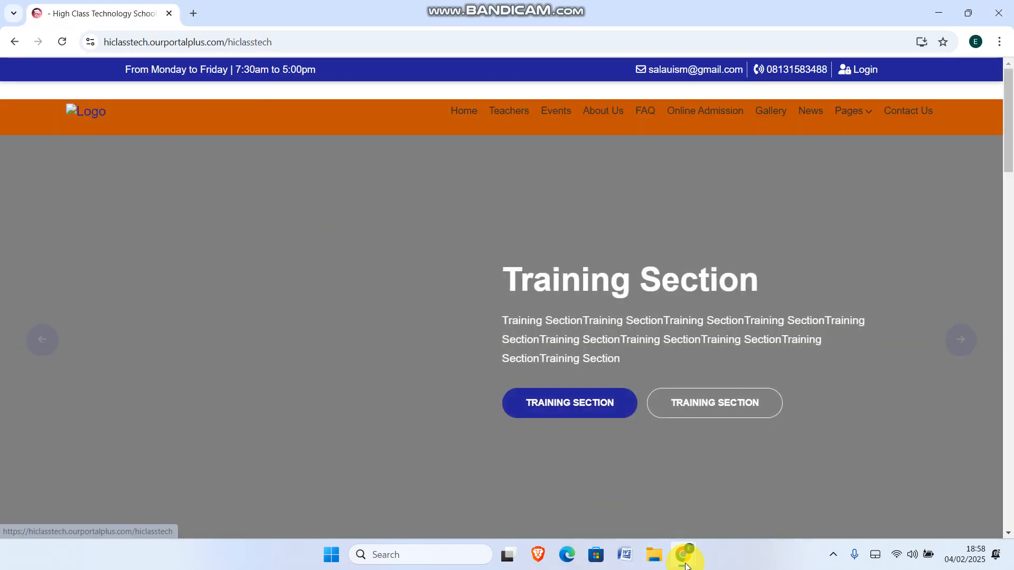
{"action": "mouse_move", "coordinate": [683, 554]}
{"action": "left_click", "coordinate": [616, 499]}
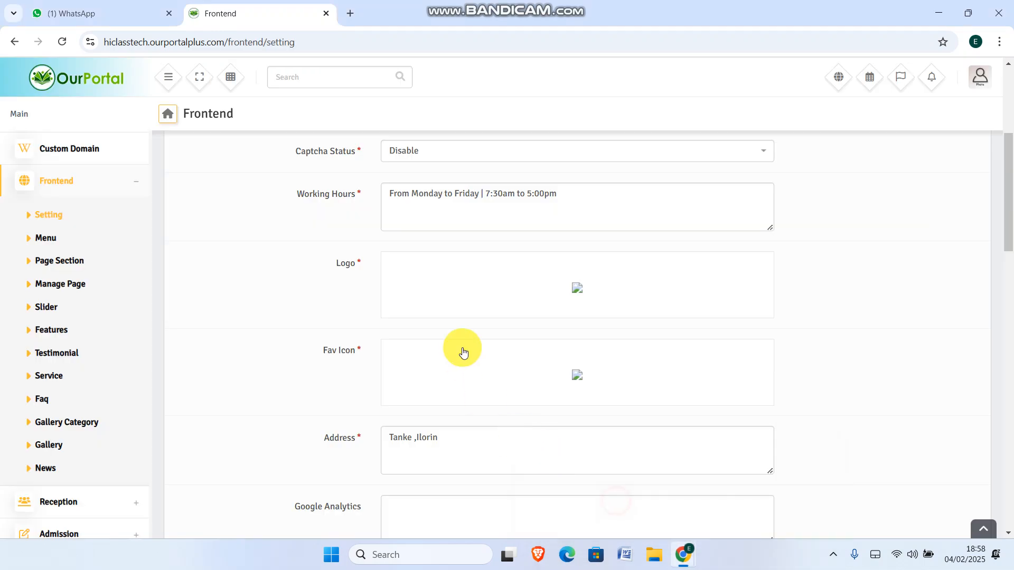
{"action": "left_click", "coordinate": [575, 289]}
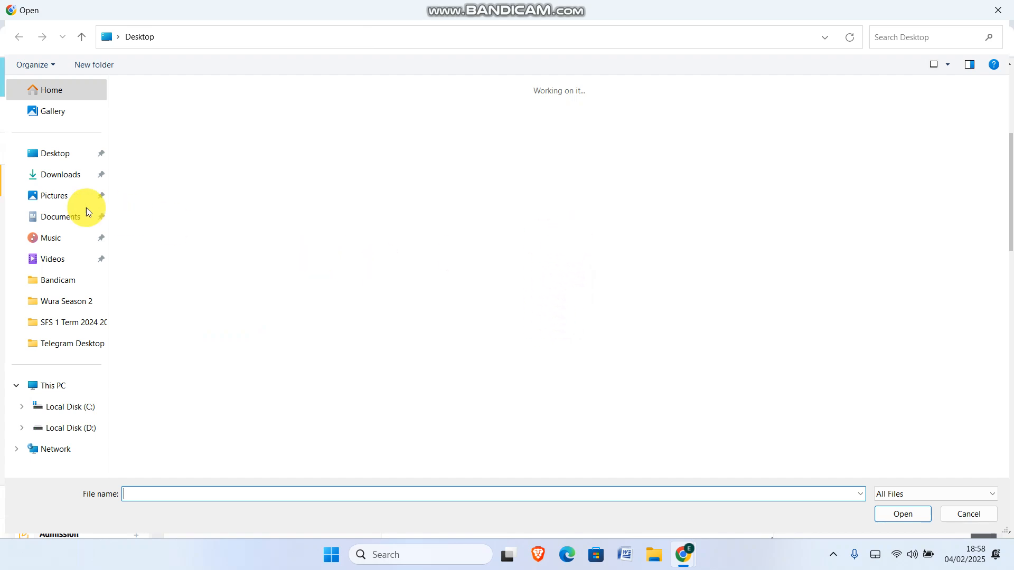
Pick the globe image pngwing.com (24) from Downloads as the website logo
{"action": "left_click", "coordinate": [57, 174]}
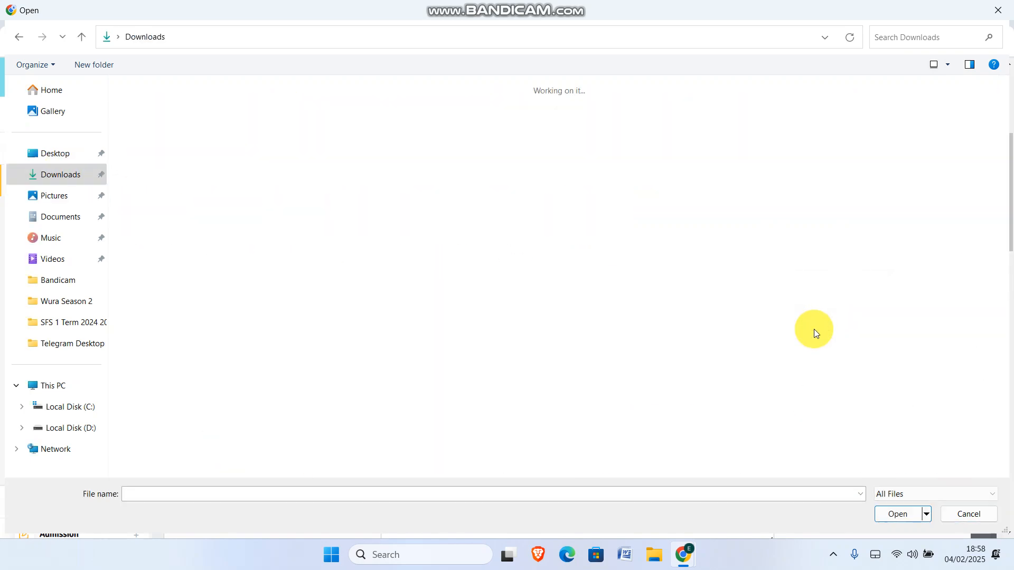
{"action": "left_click", "coordinate": [63, 174]}
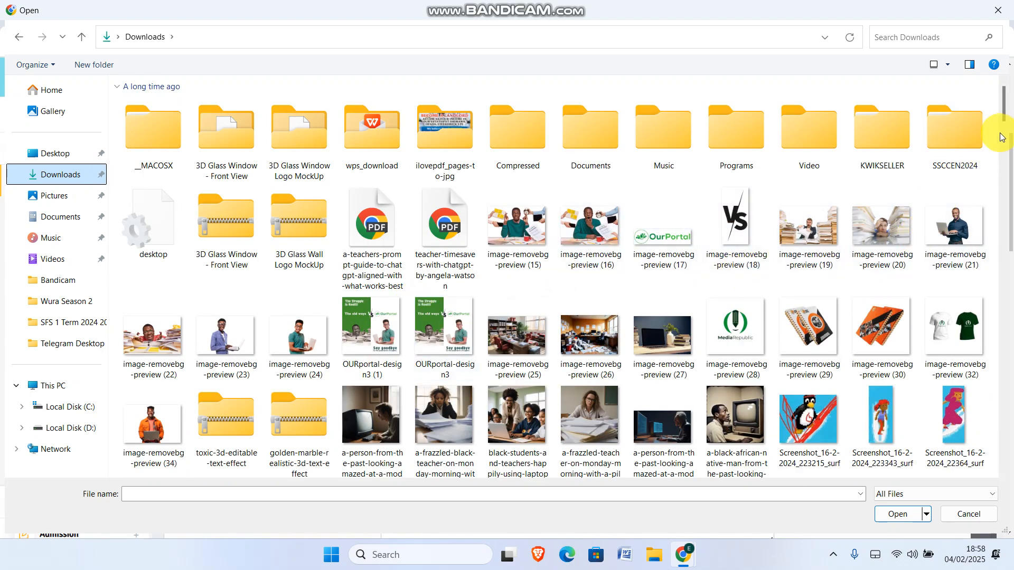
{"action": "left_click_drag", "start_coordinate": [1004, 133], "coordinate": [1003, 173]}
{"action": "left_click", "coordinate": [734, 299]}
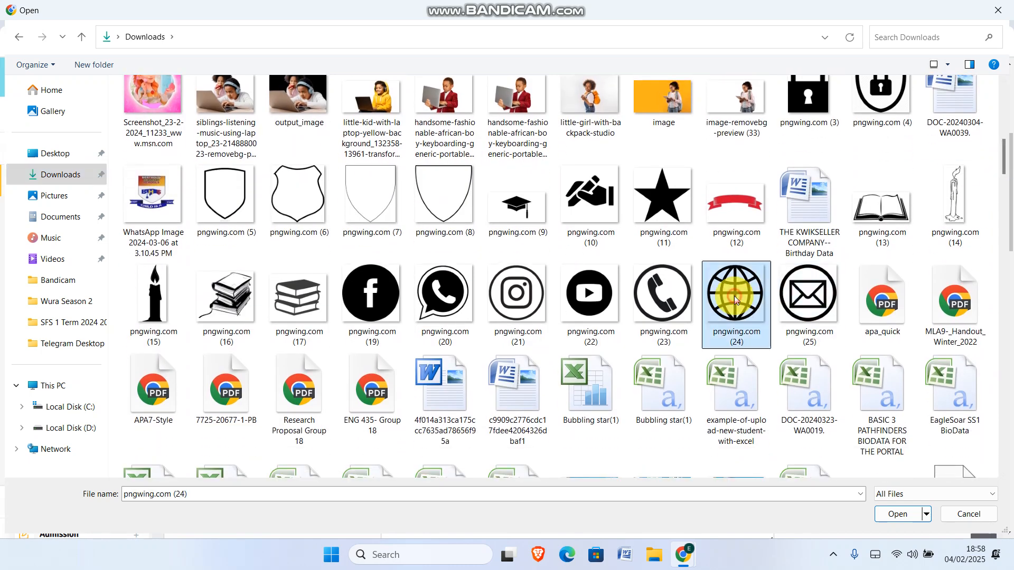
{"action": "double_click", "coordinate": [734, 300]}
Choose the same pngwing.com (24) globe image for the Fav Icon
{"action": "left_click", "coordinate": [575, 376]}
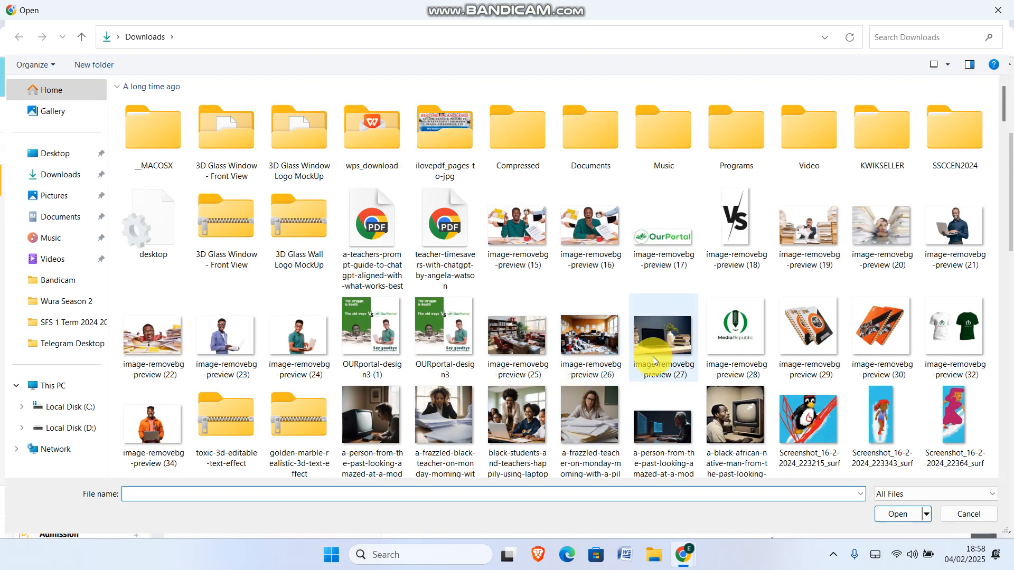
{"action": "scroll", "coordinate": [654, 359], "scroll_direction": "down", "scroll_amount": 8}
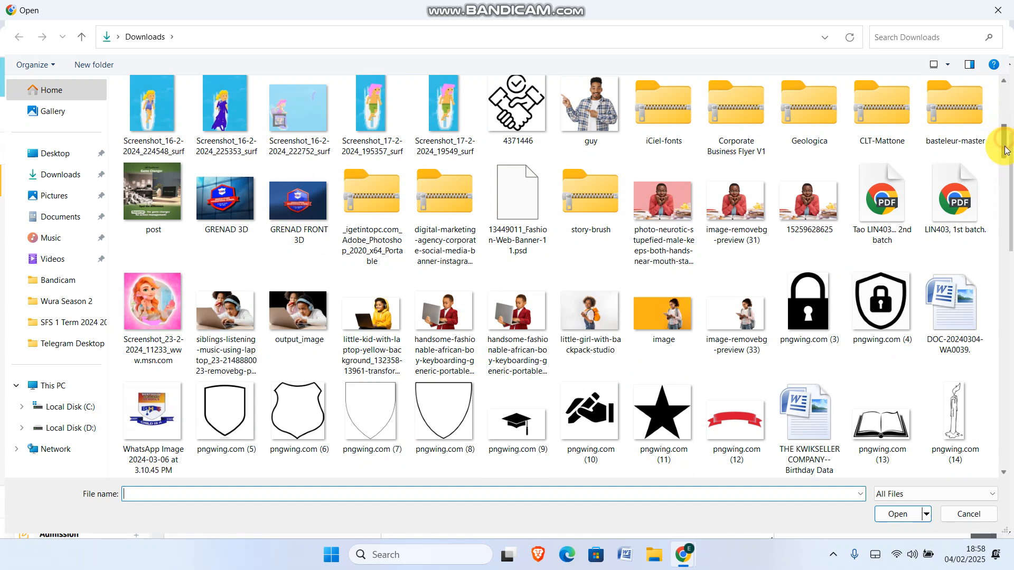
{"action": "left_click_drag", "start_coordinate": [1006, 149], "coordinate": [1006, 163]}
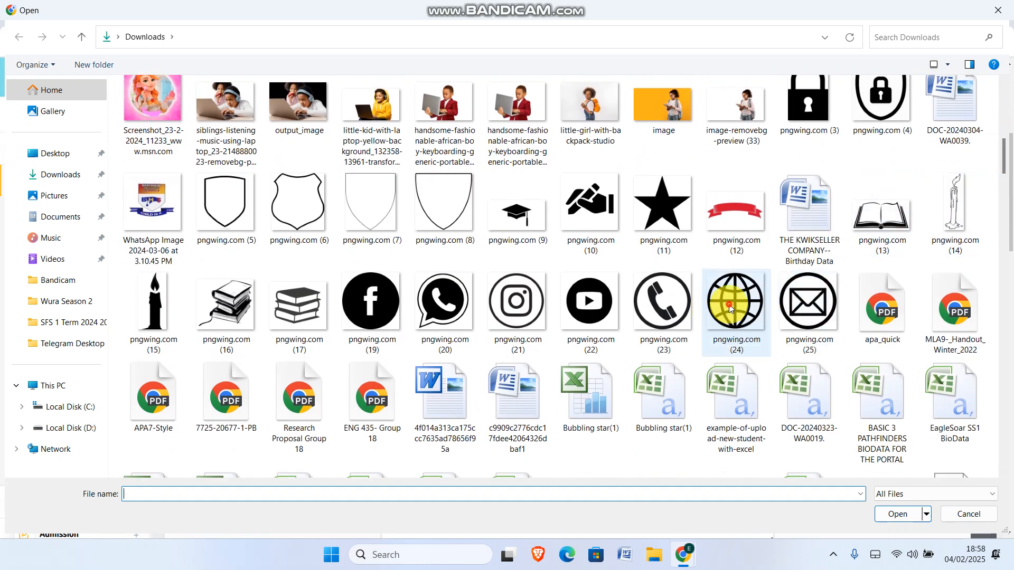
{"action": "double_click", "coordinate": [723, 306]}
{"action": "scroll", "coordinate": [892, 391], "scroll_direction": "down", "scroll_amount": 2}
Scroll to the bottom of Website Settings and save the new globe logo and favicon
{"action": "scroll", "coordinate": [530, 394], "scroll_direction": "down", "scroll_amount": 5}
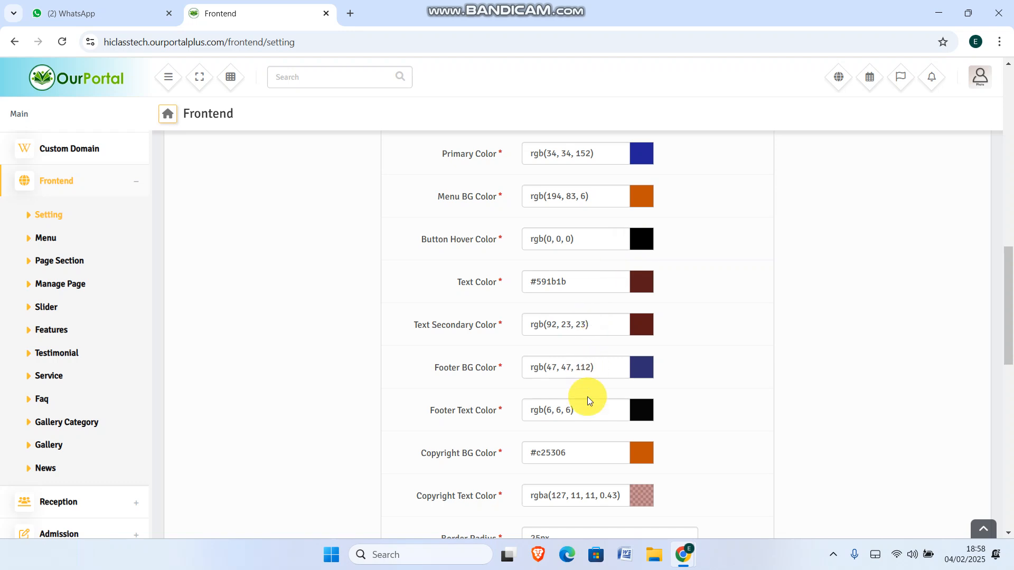
{"action": "scroll", "coordinate": [586, 394], "scroll_direction": "down", "scroll_amount": 3}
{"action": "scroll", "coordinate": [331, 332], "scroll_direction": "down", "scroll_amount": 1}
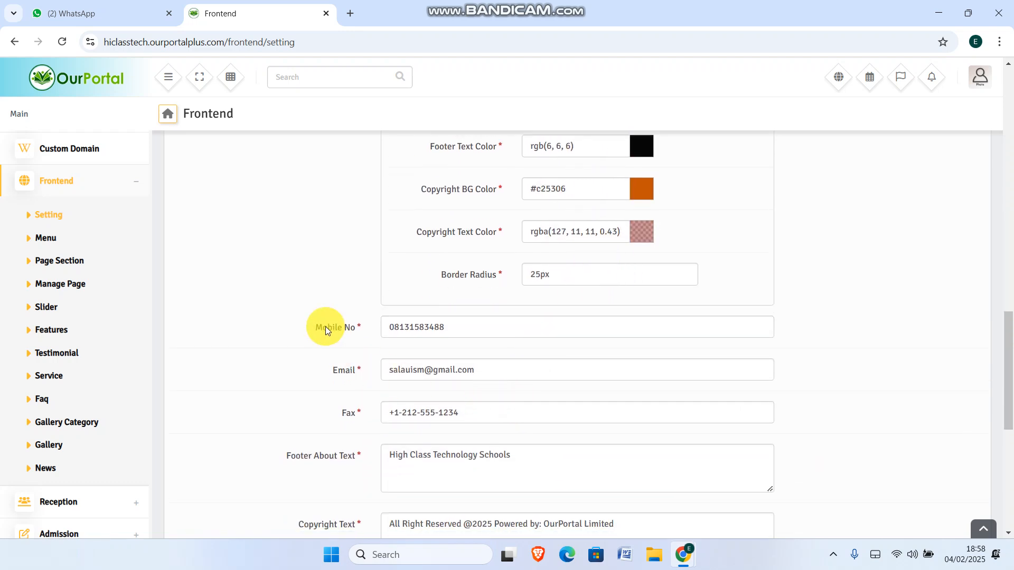
{"action": "scroll", "coordinate": [443, 417], "scroll_direction": "down", "scroll_amount": 1}
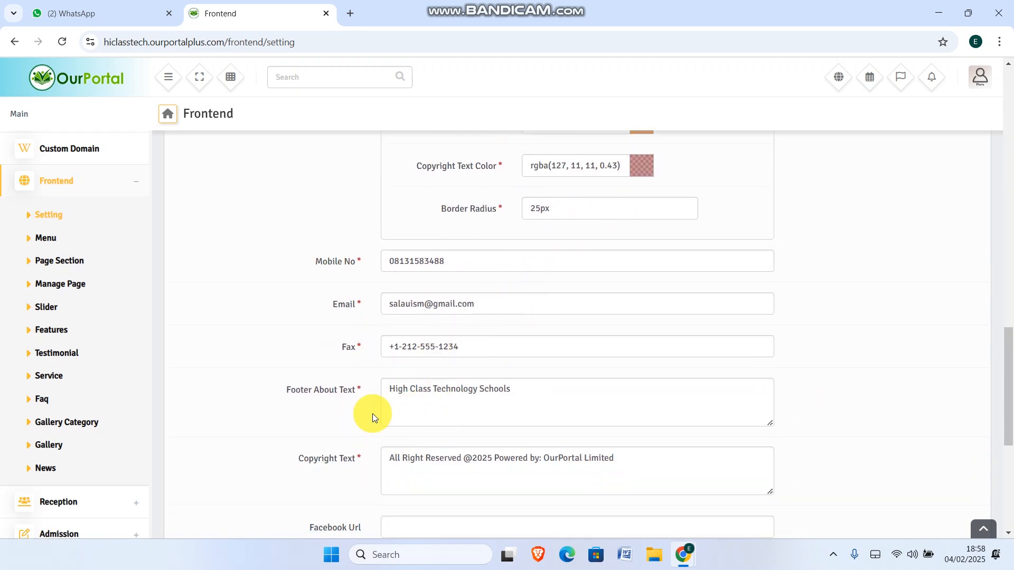
{"action": "scroll", "coordinate": [477, 417], "scroll_direction": "down", "scroll_amount": 2}
{"action": "scroll", "coordinate": [477, 417], "scroll_direction": "down", "scroll_amount": 3}
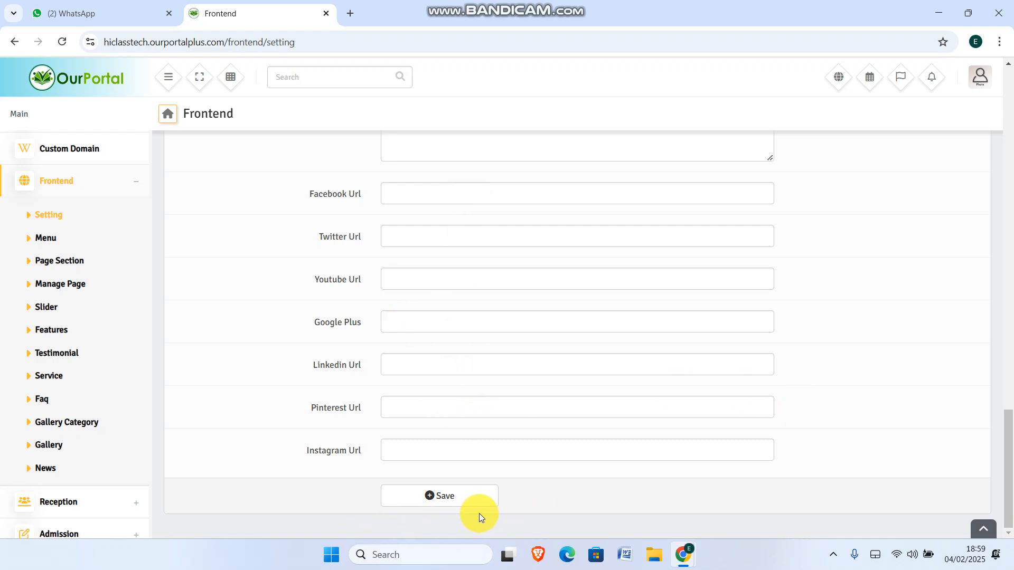
{"action": "left_click", "coordinate": [454, 499]}
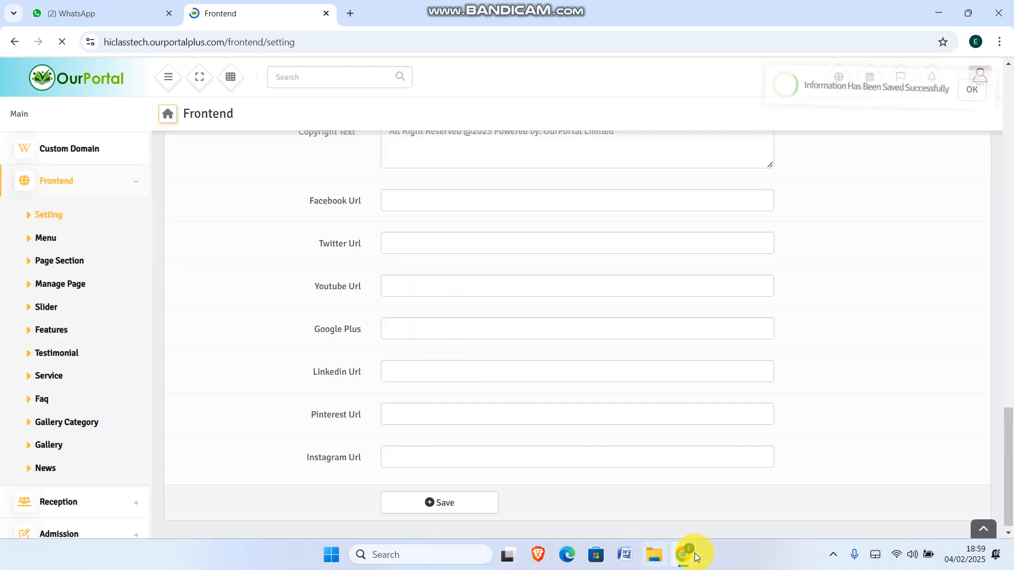
{"action": "left_click", "coordinate": [693, 555]}
Reload the public school homepage, check the globe logo down to the footer, then return to admin
{"action": "left_click", "coordinate": [732, 503]}
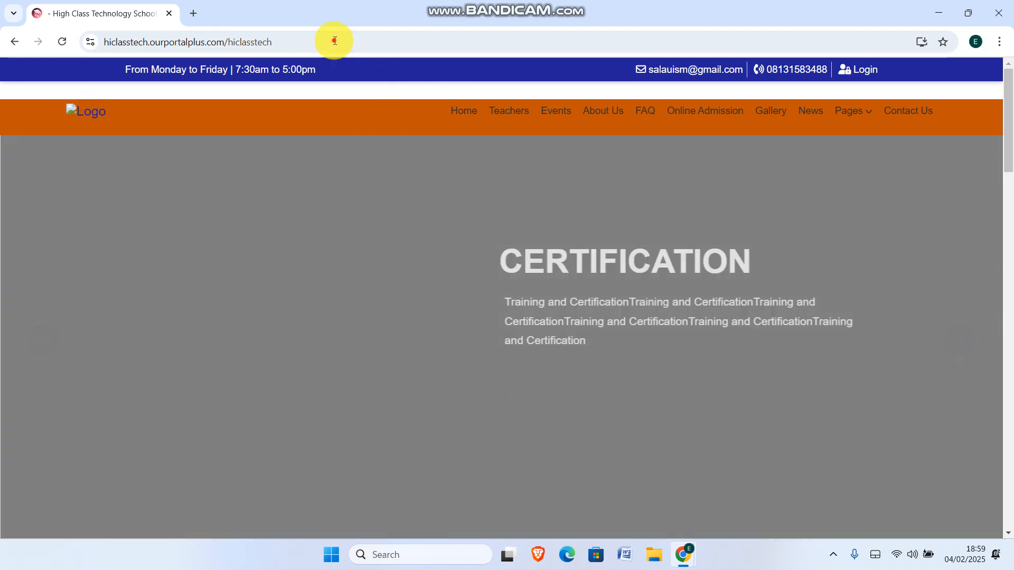
{"action": "left_click", "coordinate": [335, 40]}
{"action": "key", "text": "Return"}
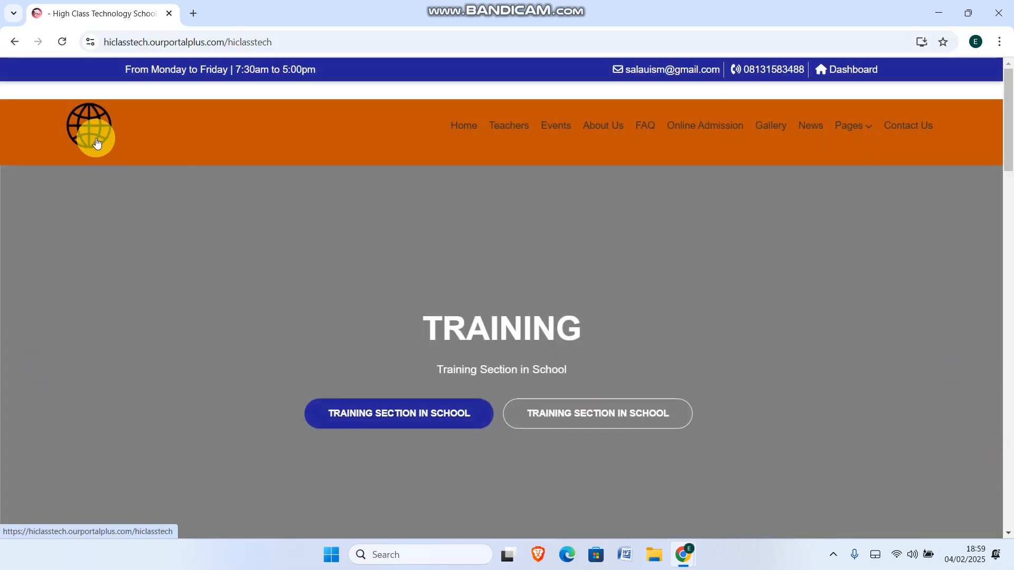
{"action": "scroll", "coordinate": [915, 182], "scroll_direction": "down", "scroll_amount": 20}
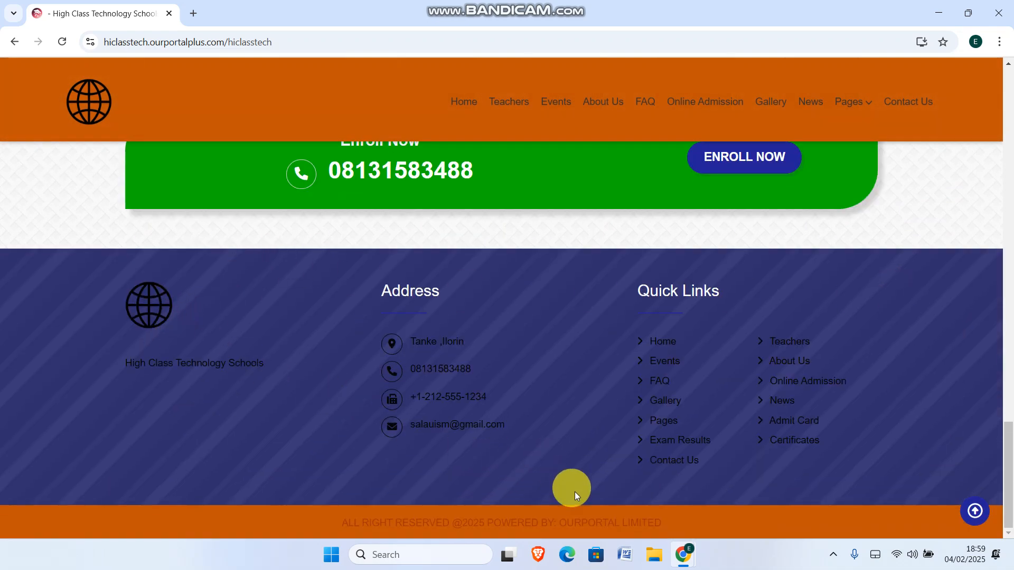
{"action": "mouse_move", "coordinate": [695, 567]}
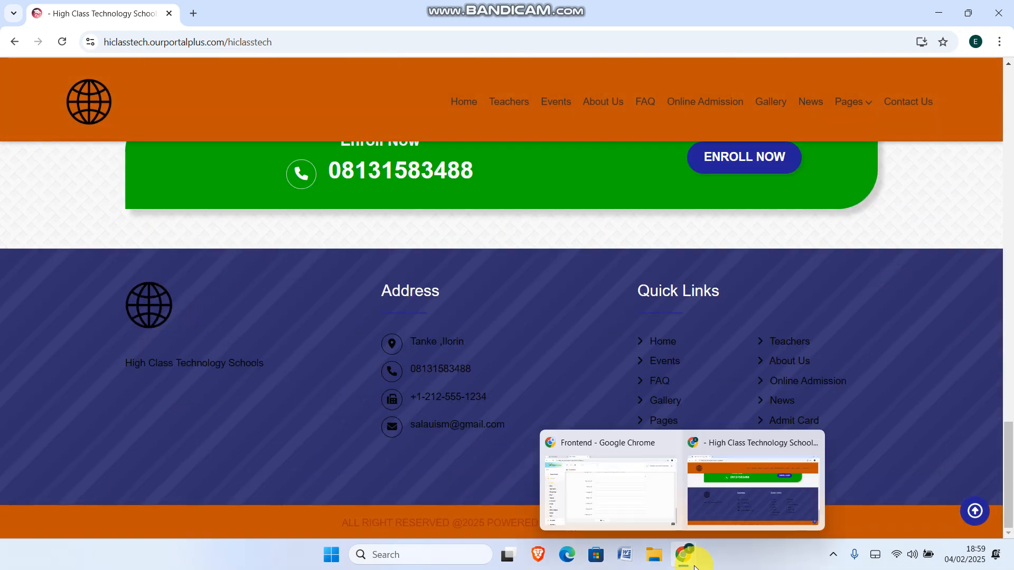
{"action": "left_click", "coordinate": [628, 503]}
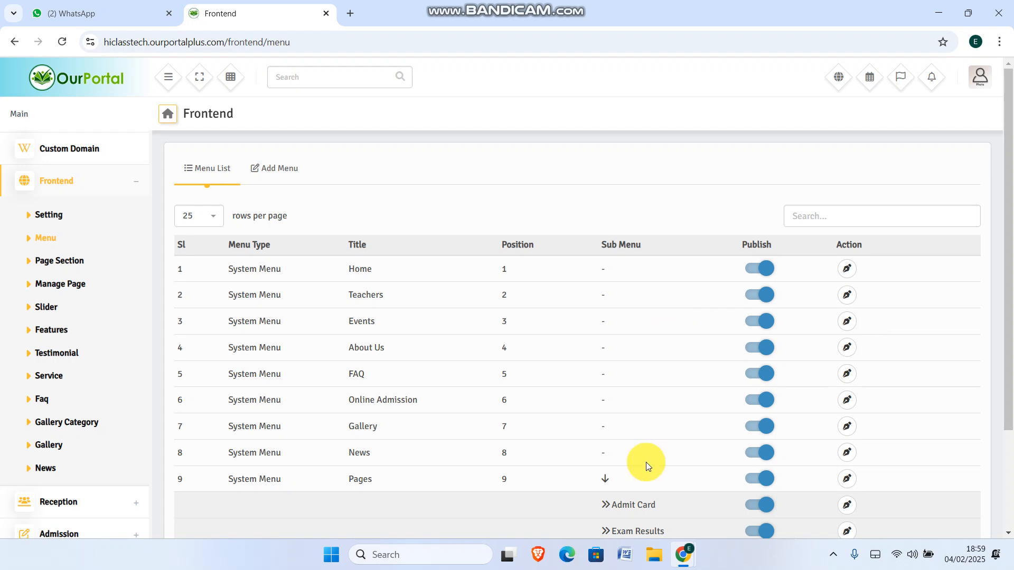
Check the live school site's navigation bar, then return to the OurPortal admin window
{"action": "mouse_move", "coordinate": [687, 558]}
{"action": "left_click", "coordinate": [736, 484]}
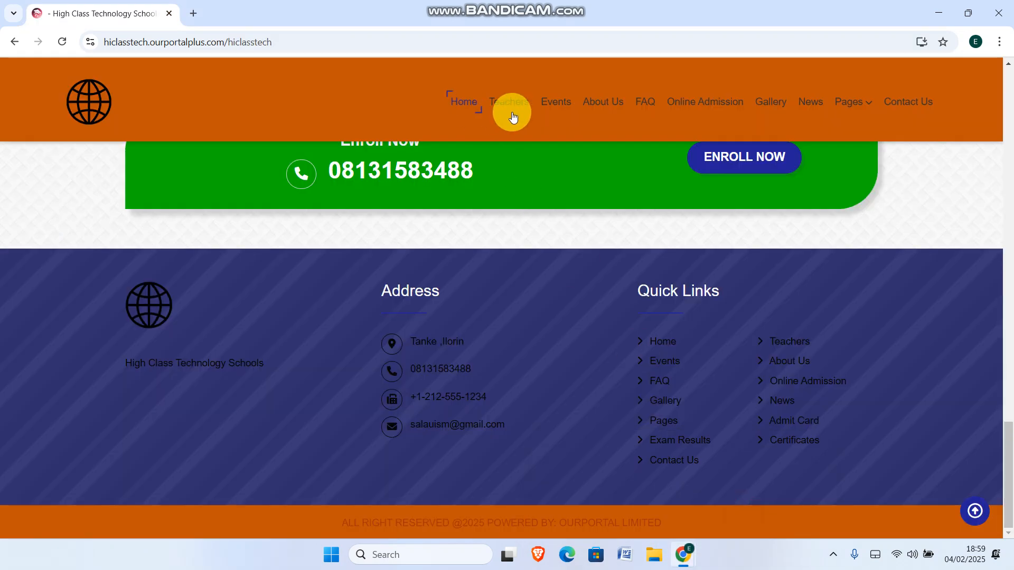
{"action": "mouse_move", "coordinate": [877, 103]}
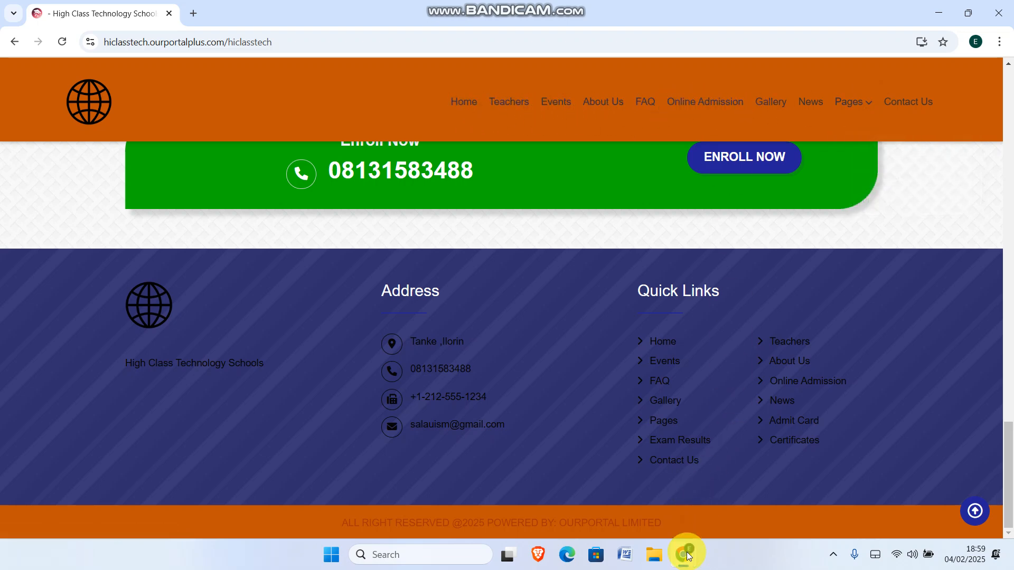
{"action": "left_click", "coordinate": [572, 464]}
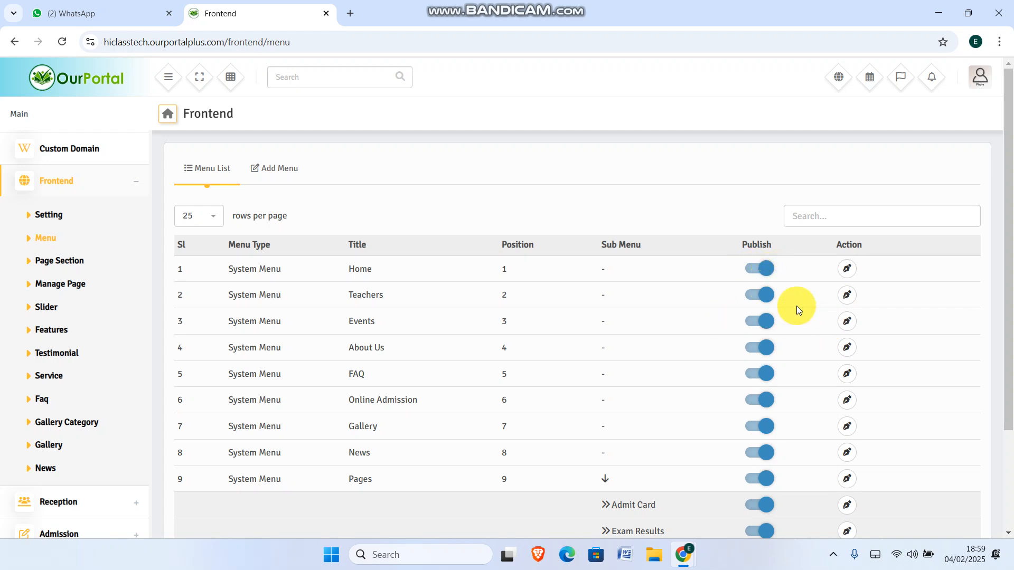
{"action": "scroll", "coordinate": [996, 272], "scroll_direction": "down", "scroll_amount": 2}
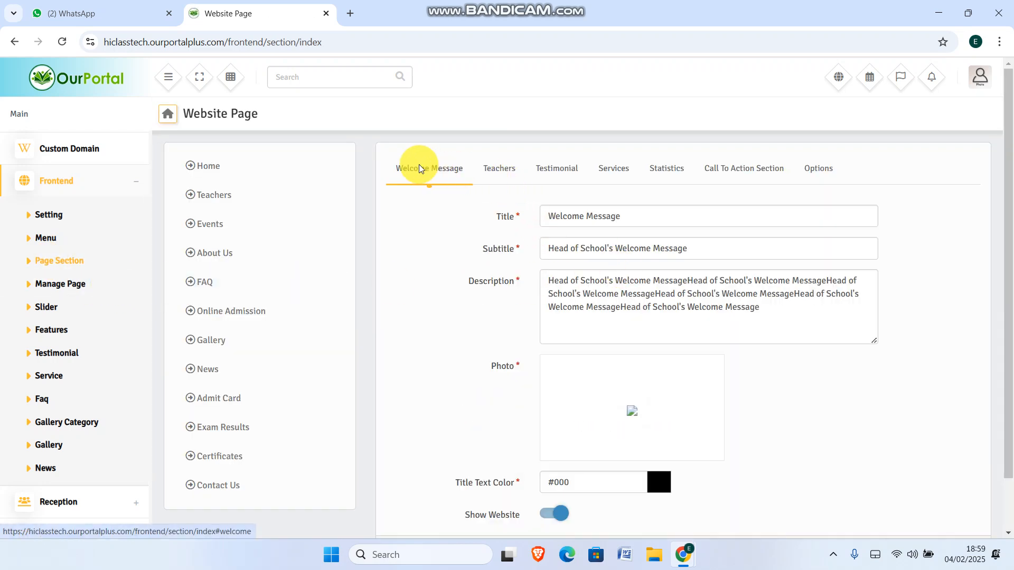
Inspect the live homepage's Welcome Message section and its broken image, then return to the admin settings
{"action": "scroll", "coordinate": [845, 343], "scroll_direction": "down", "scroll_amount": 1}
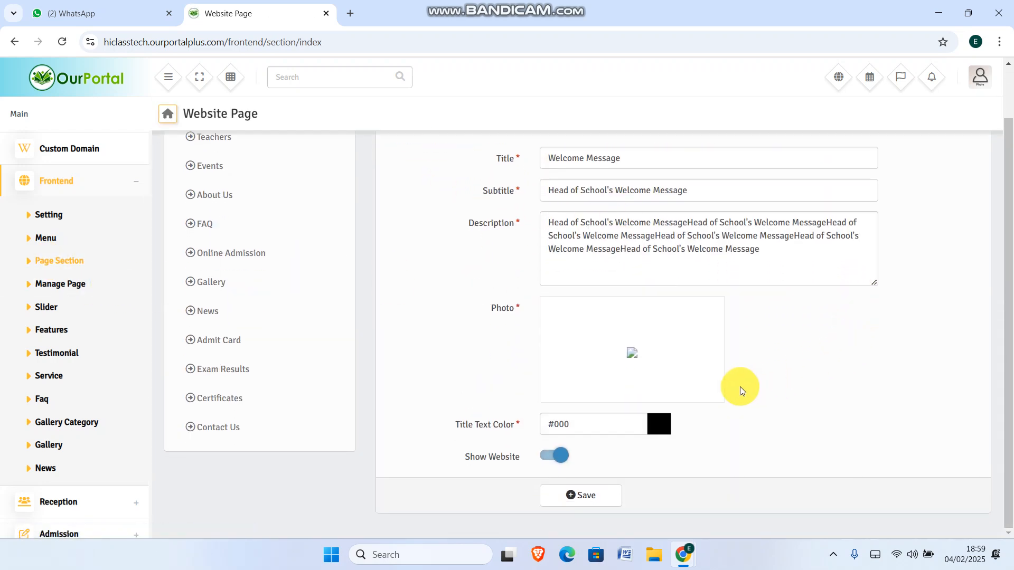
{"action": "scroll", "coordinate": [713, 382], "scroll_direction": "up", "scroll_amount": 1}
{"action": "mouse_move", "coordinate": [676, 568]}
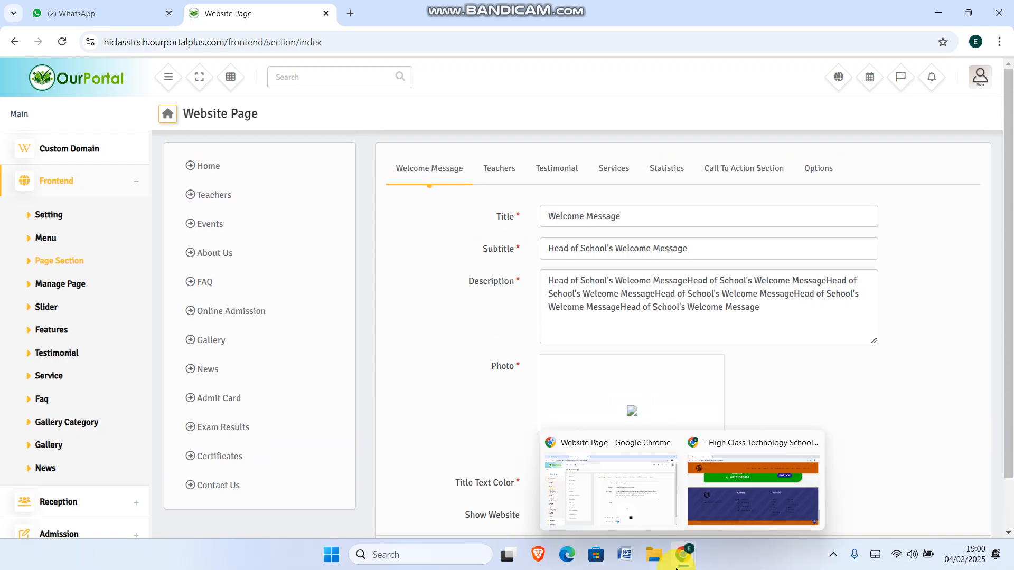
{"action": "left_click", "coordinate": [708, 513]}
{"action": "scroll", "coordinate": [1006, 169], "scroll_direction": "up", "scroll_amount": 1}
{"action": "left_click_drag", "start_coordinate": [1013, 163], "coordinate": [1004, 73]}
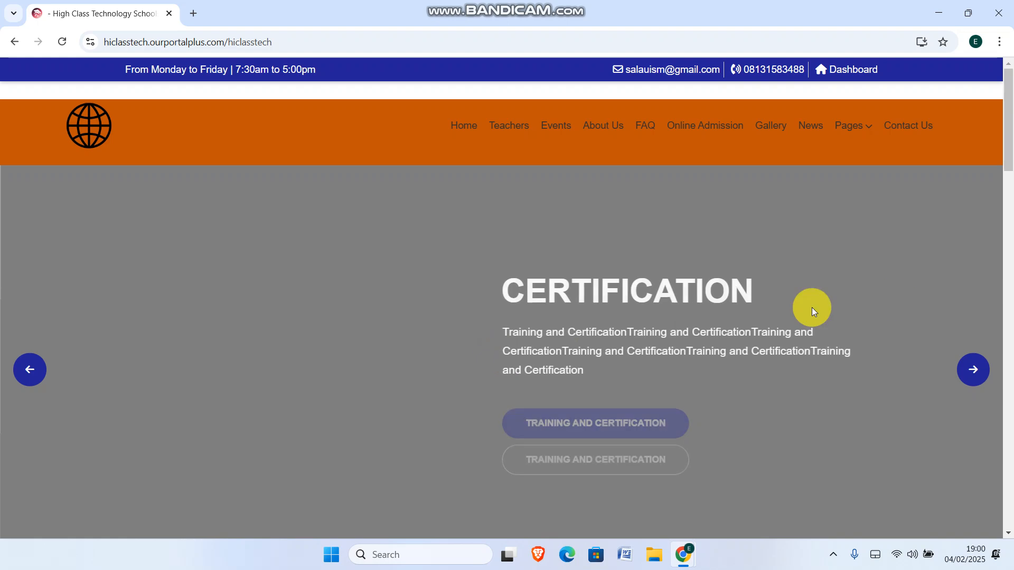
{"action": "scroll", "coordinate": [1008, 158], "scroll_direction": "down", "scroll_amount": 3}
{"action": "scroll", "coordinate": [1007, 198], "scroll_direction": "down", "scroll_amount": 4}
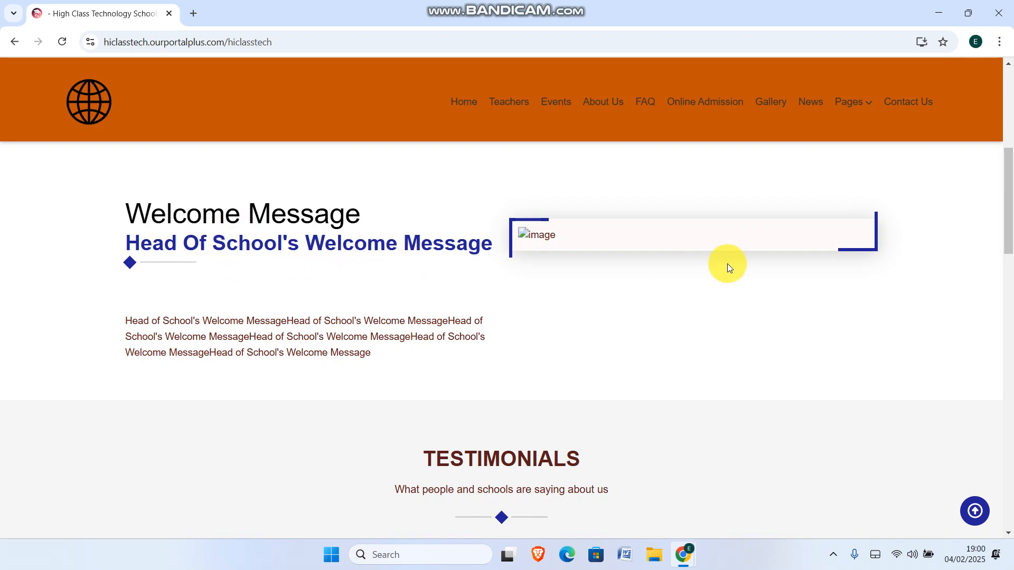
{"action": "mouse_move", "coordinate": [684, 534]}
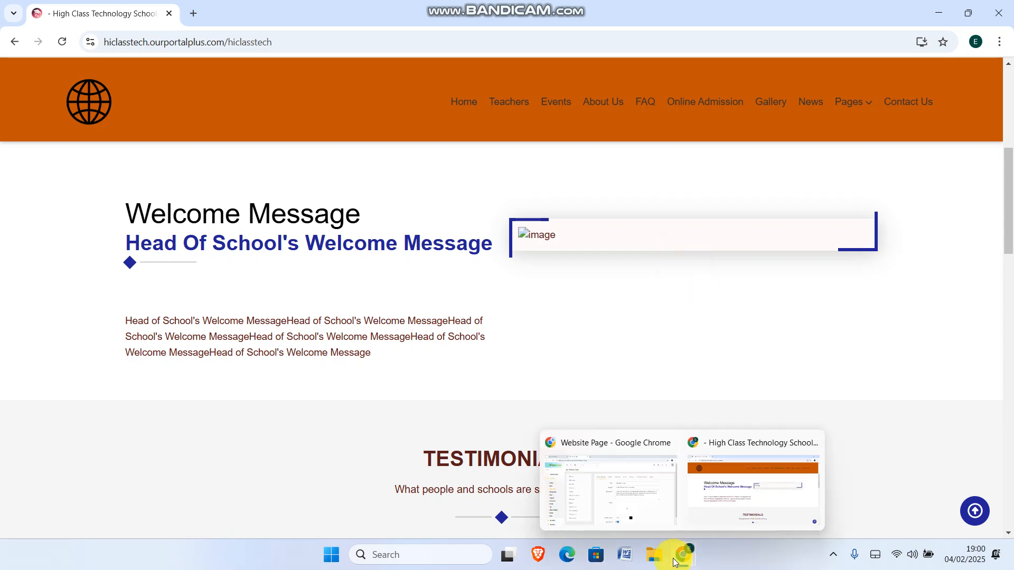
{"action": "left_click", "coordinate": [633, 499]}
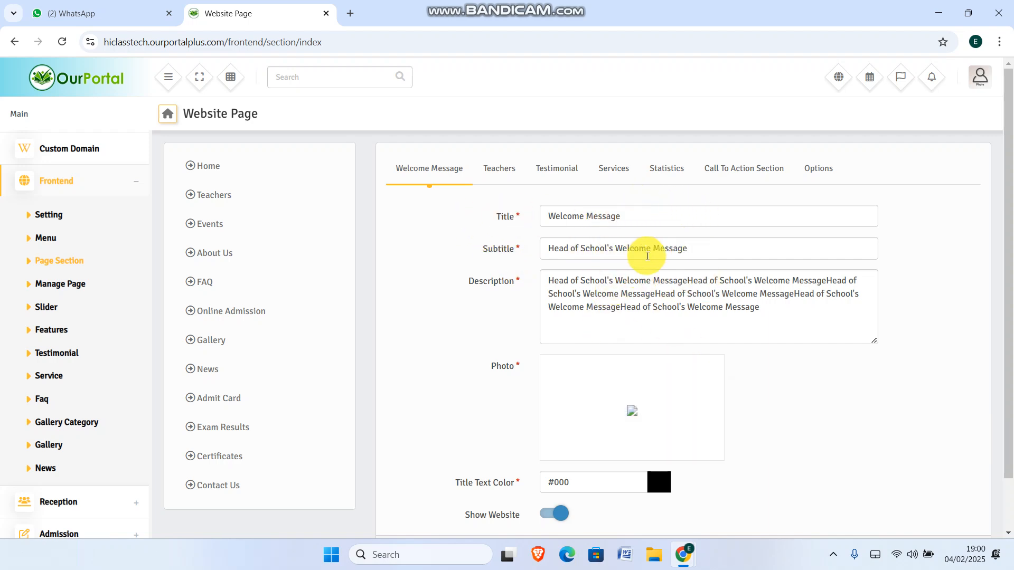
Switch off Show Website for the Welcome Message section, save it, and bring up the live site
{"action": "scroll", "coordinate": [808, 397], "scroll_direction": "down", "scroll_amount": 1}
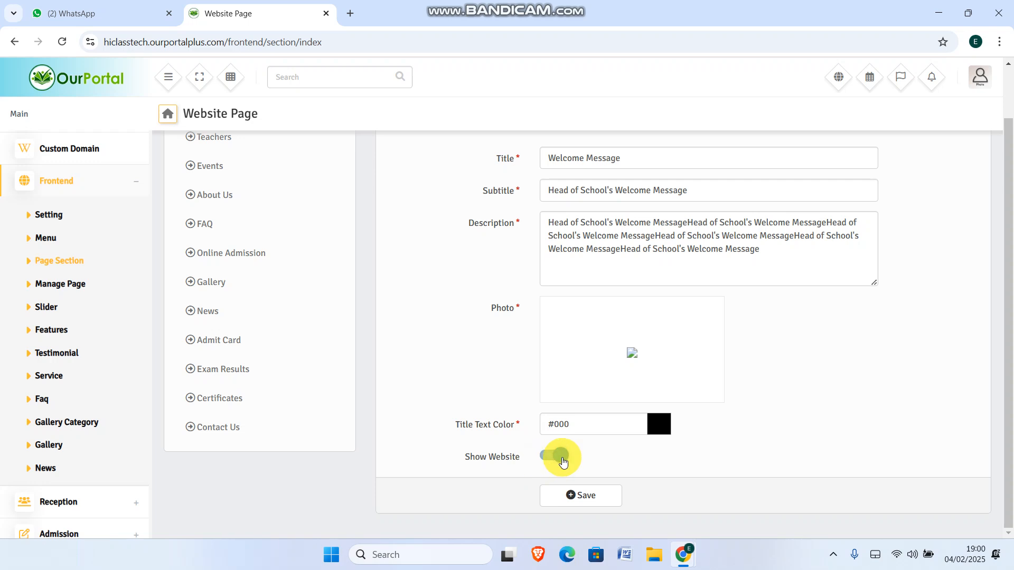
{"action": "left_click", "coordinate": [551, 457]}
{"action": "left_click", "coordinate": [578, 499]}
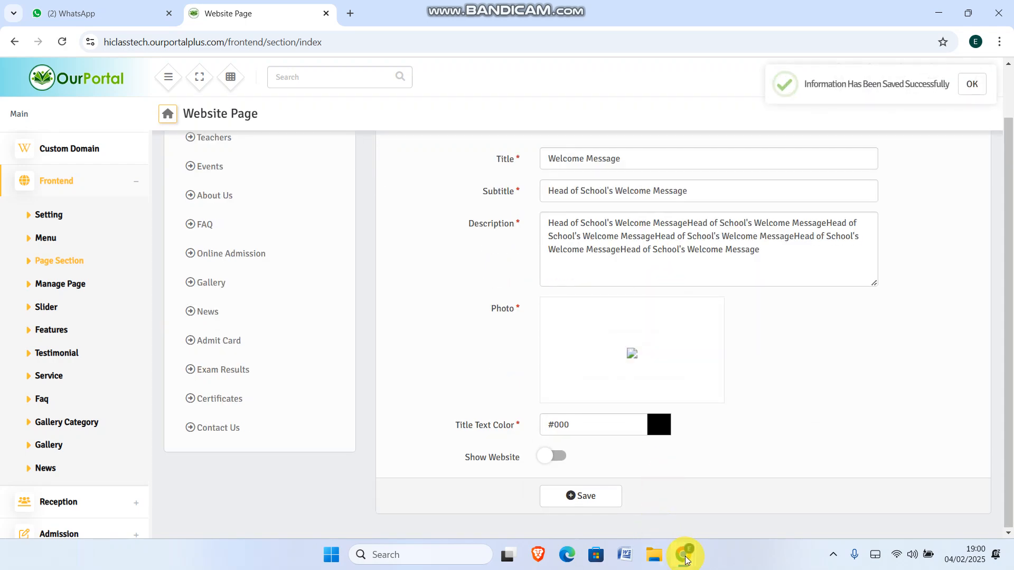
{"action": "mouse_move", "coordinate": [699, 535]}
{"action": "left_click", "coordinate": [746, 508]}
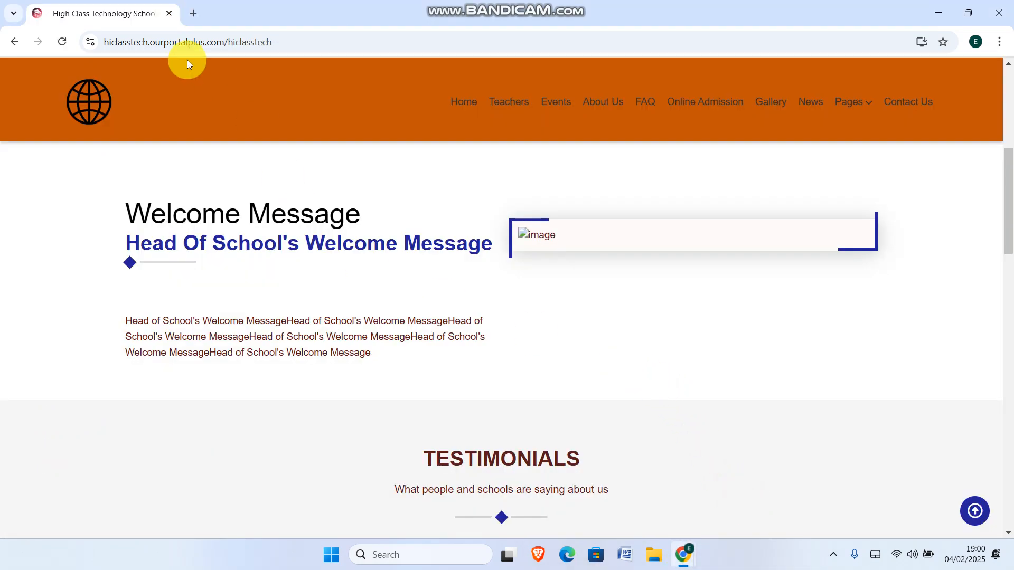
Reload the homepage to confirm the Welcome Message section is gone, then return to its admin form
{"action": "left_click", "coordinate": [322, 43]}
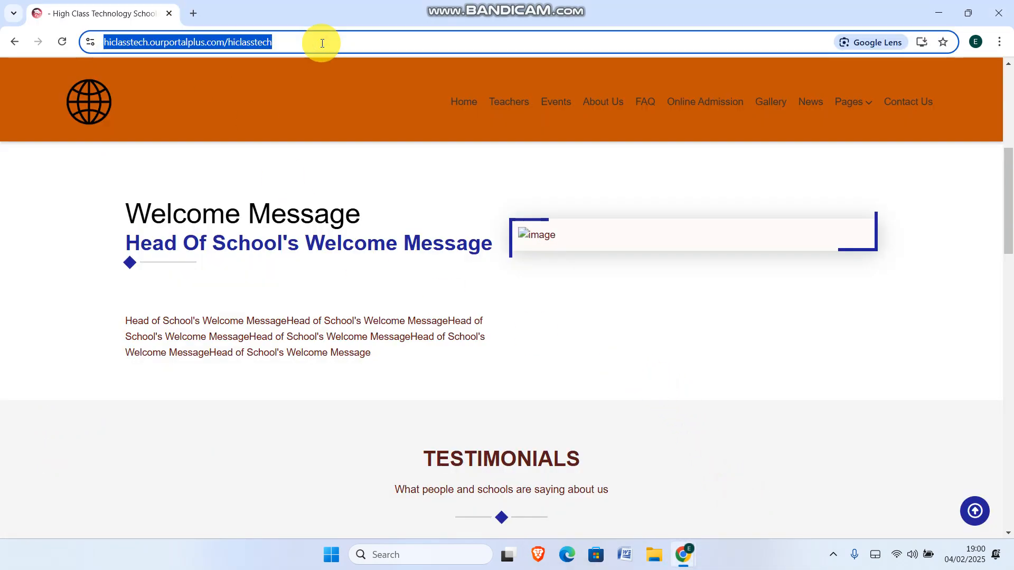
{"action": "key", "text": "Return"}
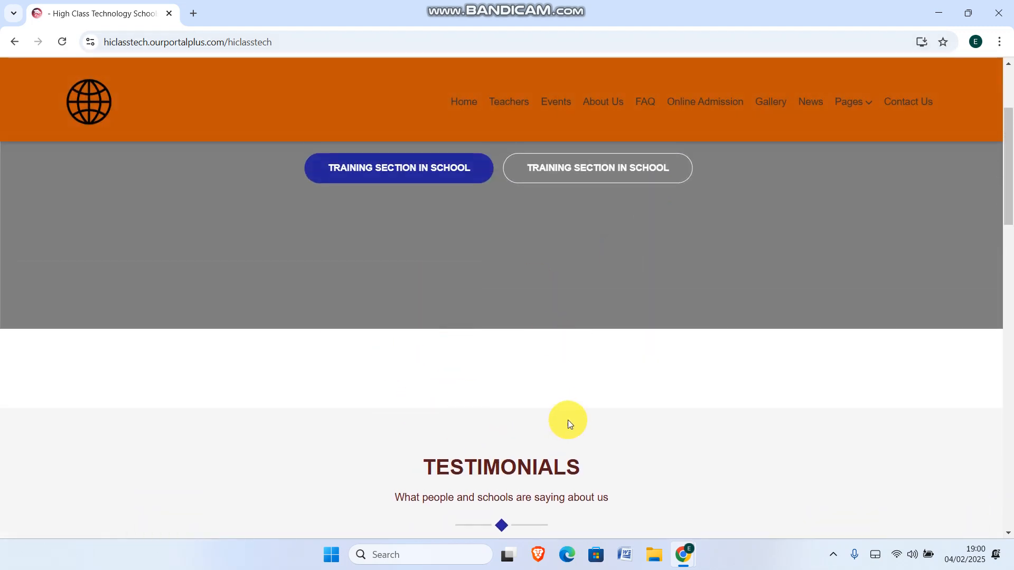
{"action": "scroll", "coordinate": [470, 388], "scroll_direction": "down", "scroll_amount": 1}
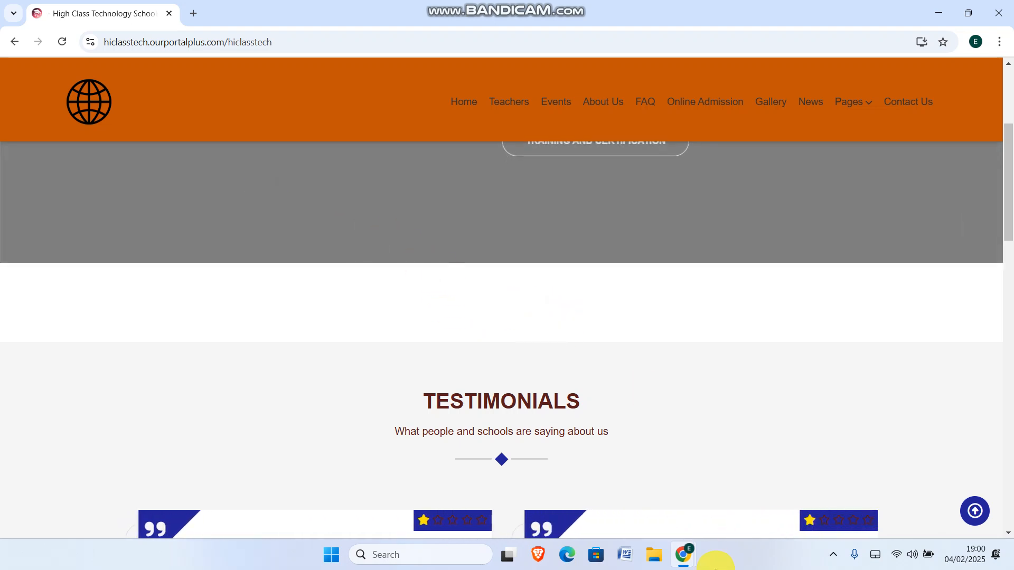
{"action": "mouse_move", "coordinate": [681, 554]}
{"action": "left_click", "coordinate": [619, 491]}
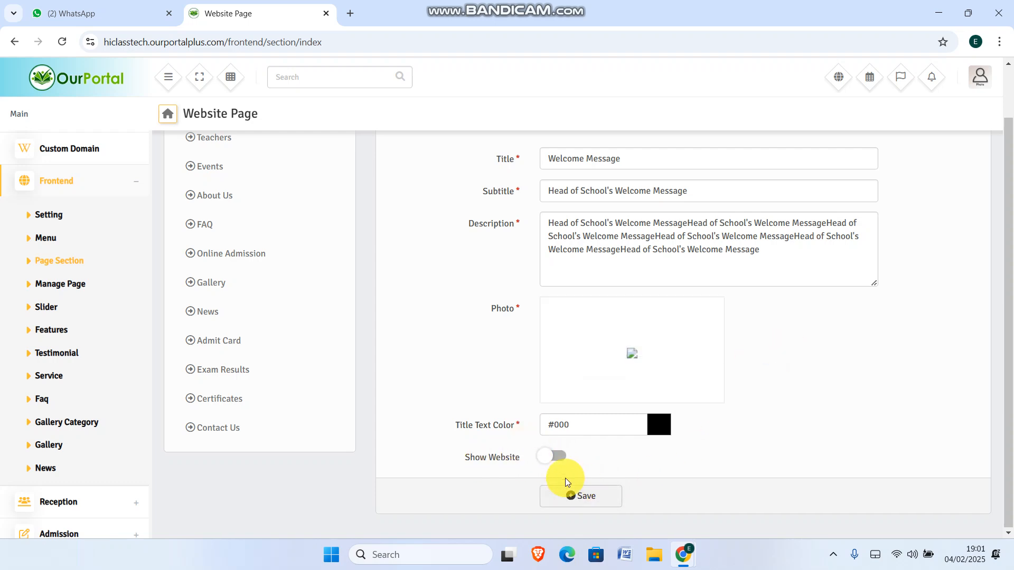
Turn Show Website back on, set the welcome photo to image-removebg-preview (16), save, and bring up the live site
{"action": "left_click", "coordinate": [560, 459]}
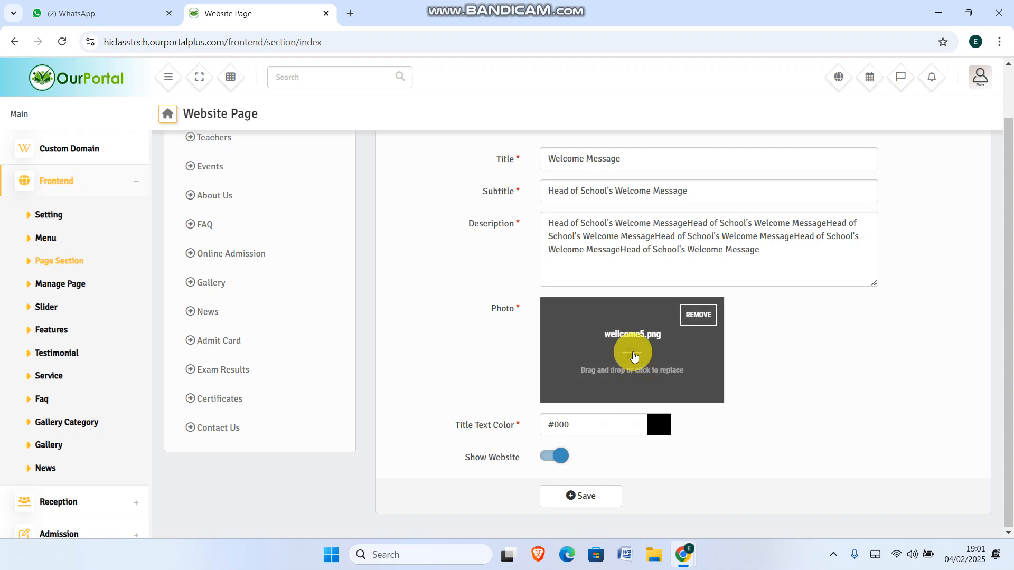
{"action": "left_click", "coordinate": [634, 356]}
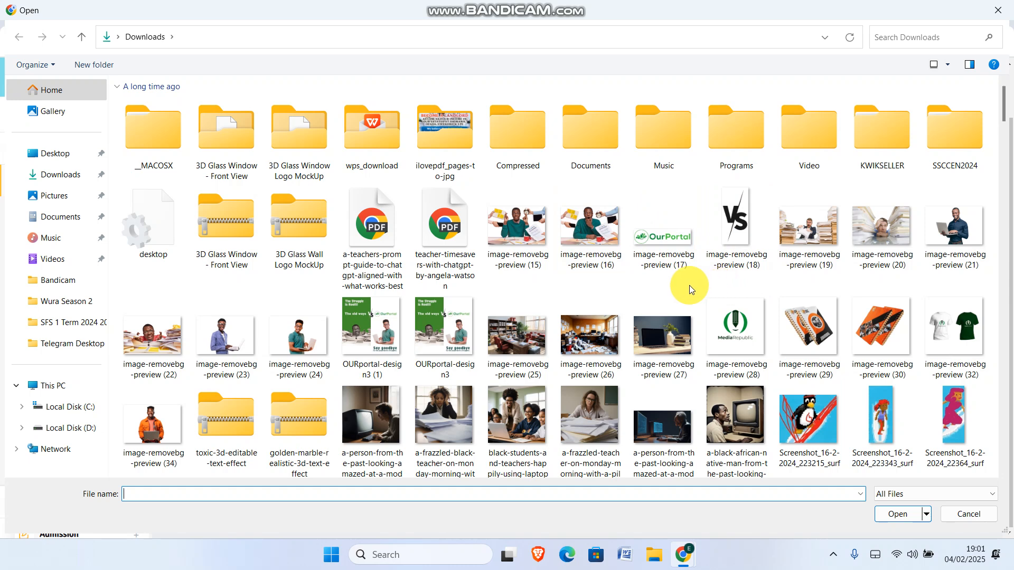
{"action": "double_click", "coordinate": [577, 225]}
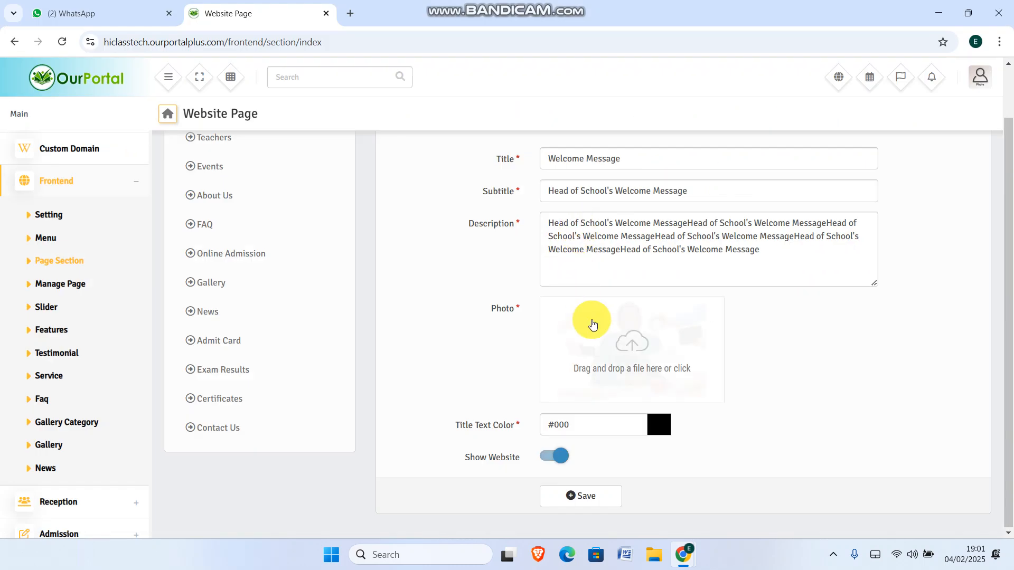
{"action": "left_click", "coordinate": [572, 499]}
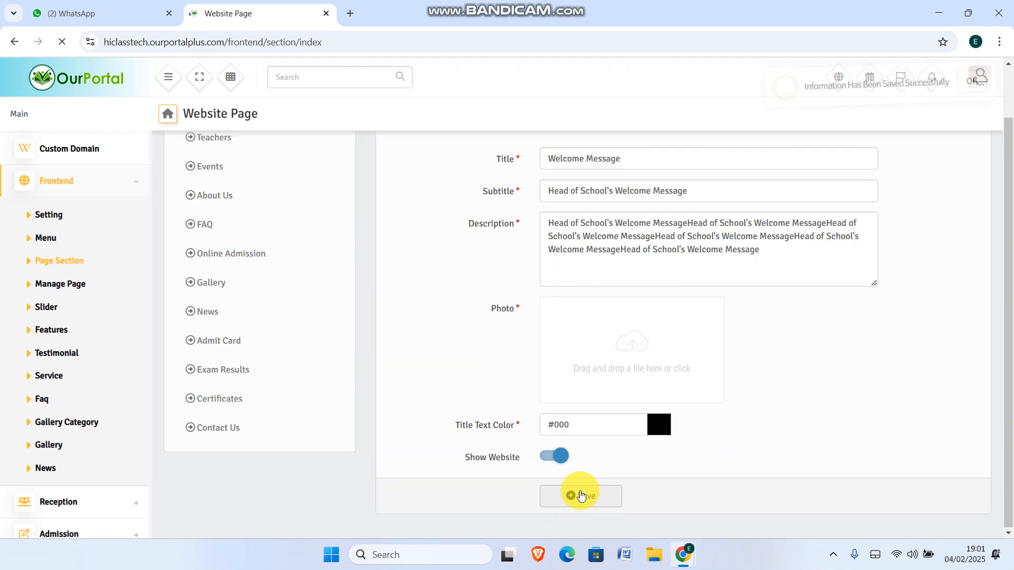
{"action": "mouse_move", "coordinate": [684, 565]}
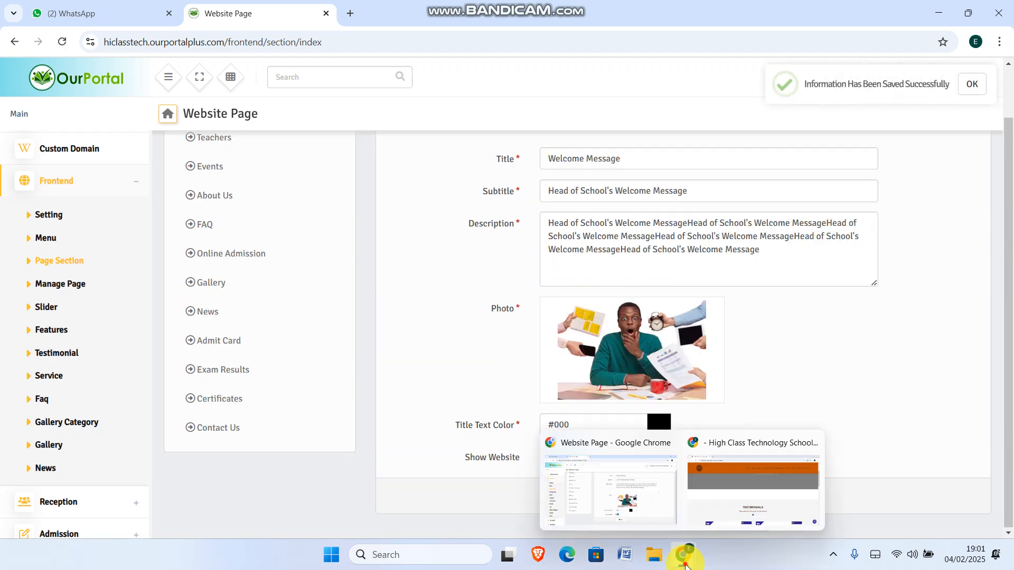
{"action": "left_click", "coordinate": [749, 498]}
{"action": "left_click", "coordinate": [304, 41]}
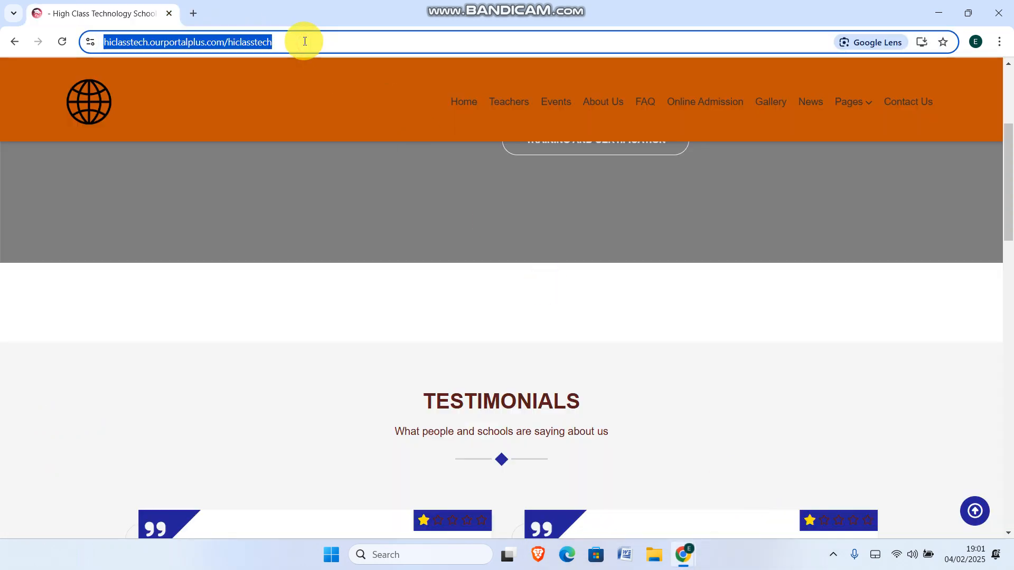
Reload the homepage to confirm the new welcome photo, then return to the admin window
{"action": "key", "text": "Return"}
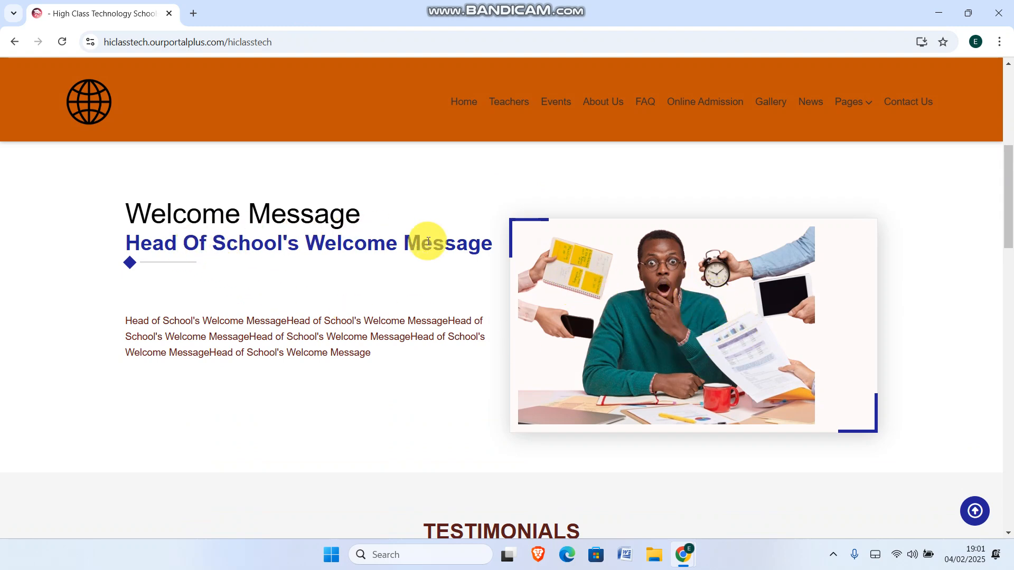
{"action": "scroll", "coordinate": [453, 351], "scroll_direction": "down", "scroll_amount": 3}
{"action": "scroll", "coordinate": [453, 350], "scroll_direction": "down", "scroll_amount": 3}
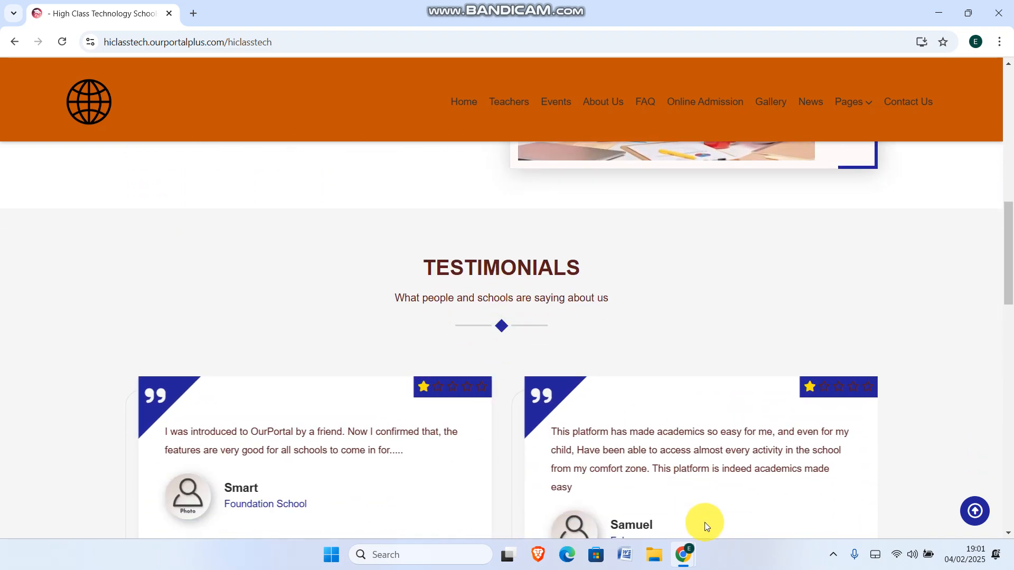
{"action": "mouse_move", "coordinate": [689, 553]}
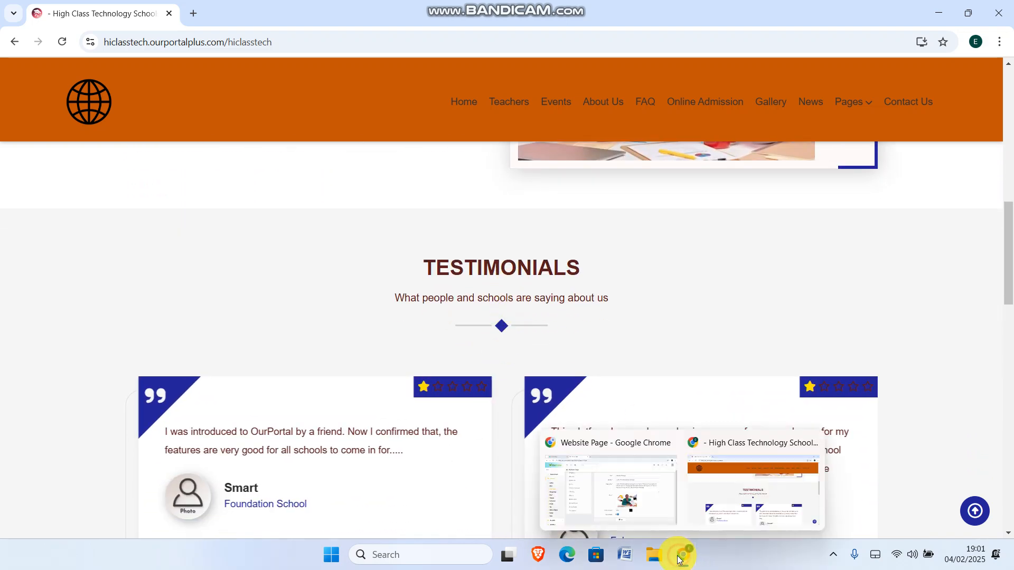
{"action": "left_click", "coordinate": [570, 509]}
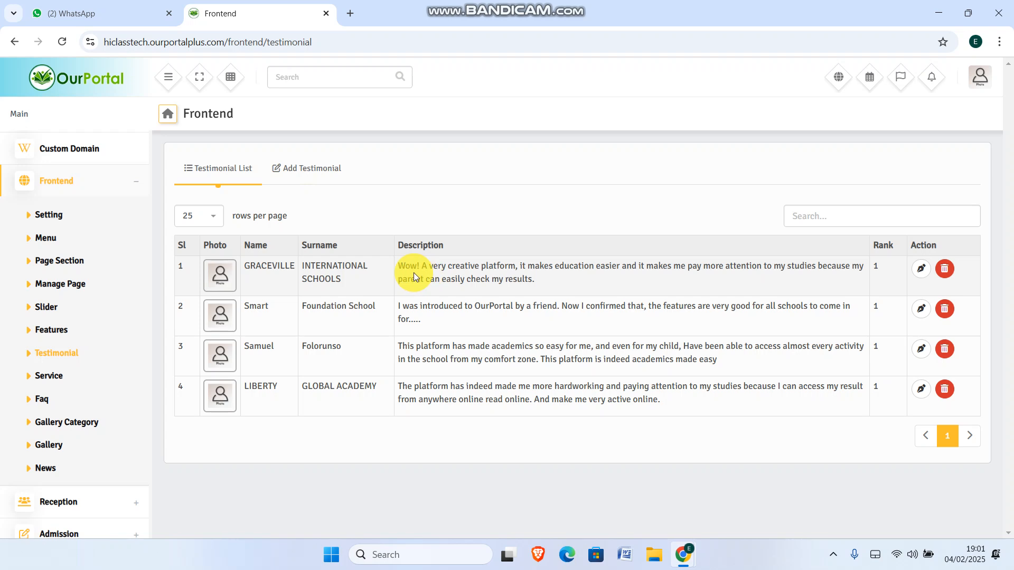
{"action": "left_click_drag", "start_coordinate": [402, 264], "coordinate": [546, 280]}
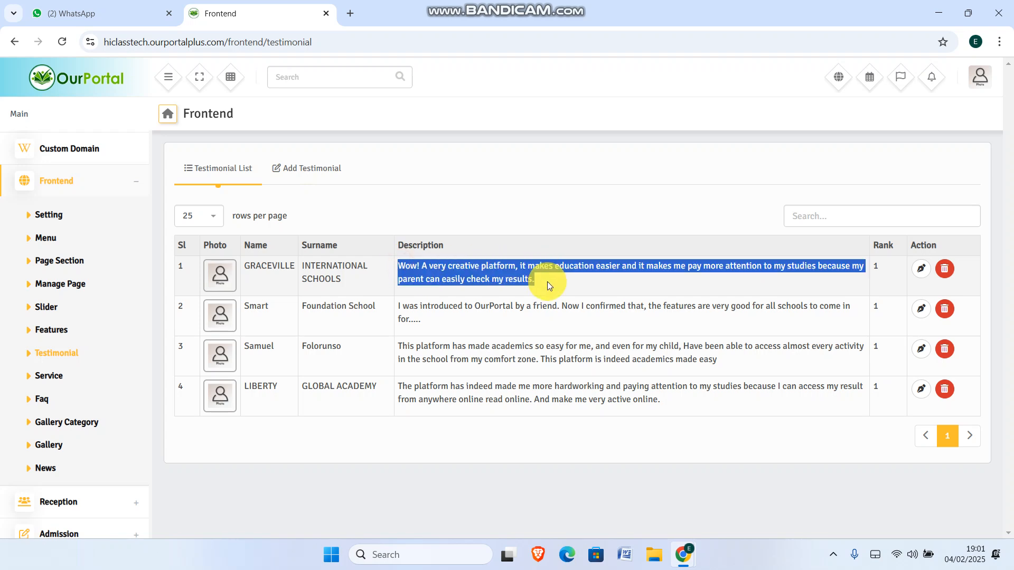
{"action": "left_click", "coordinate": [309, 174]}
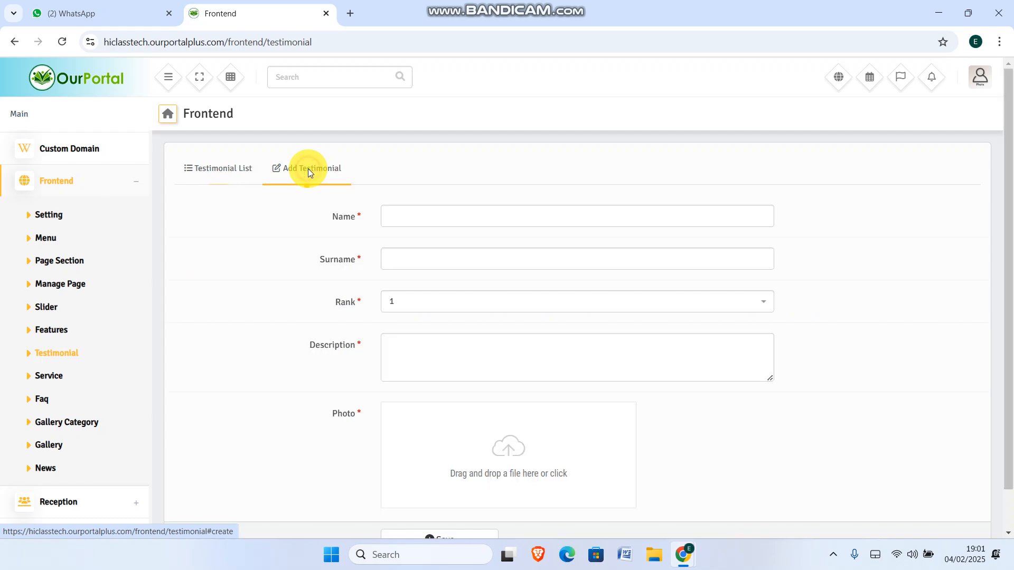
{"action": "left_click", "coordinate": [488, 210]}
{"action": "left_click", "coordinate": [415, 261]}
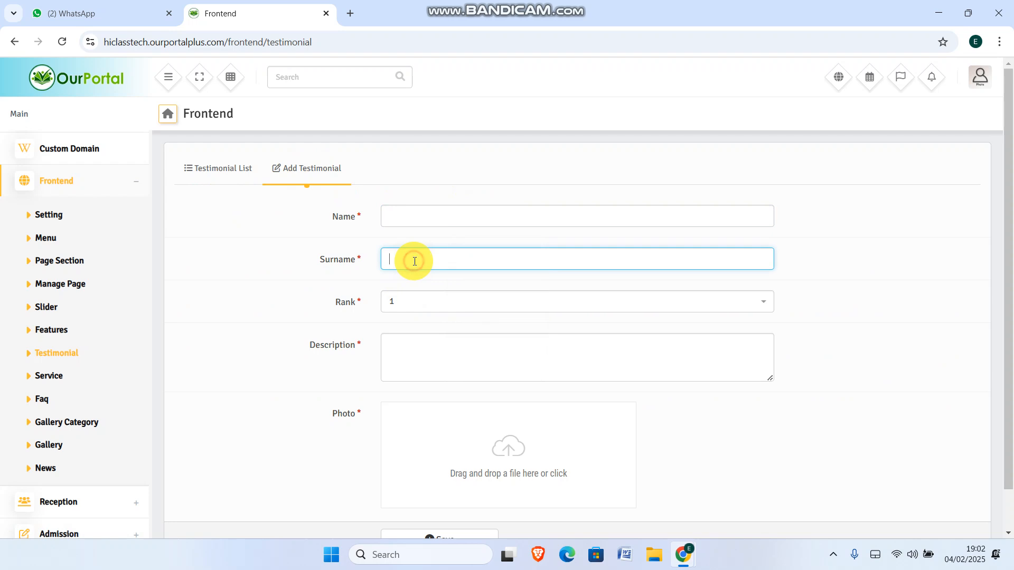
{"action": "left_click", "coordinate": [444, 301]}
{"action": "left_click", "coordinate": [283, 301]}
{"action": "left_click", "coordinate": [444, 344]}
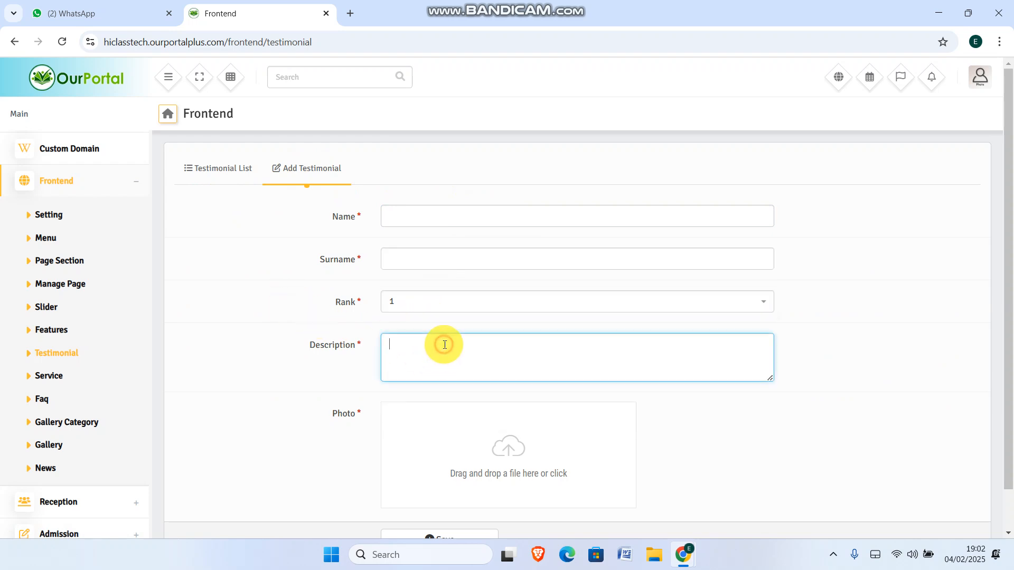
{"action": "left_click", "coordinate": [199, 274]}
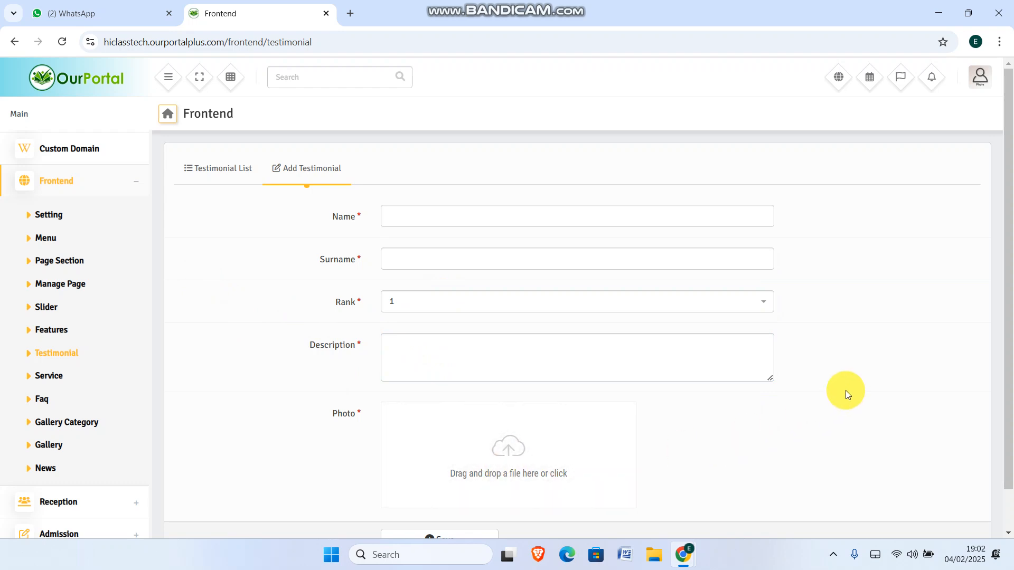
{"action": "left_click", "coordinate": [206, 167]}
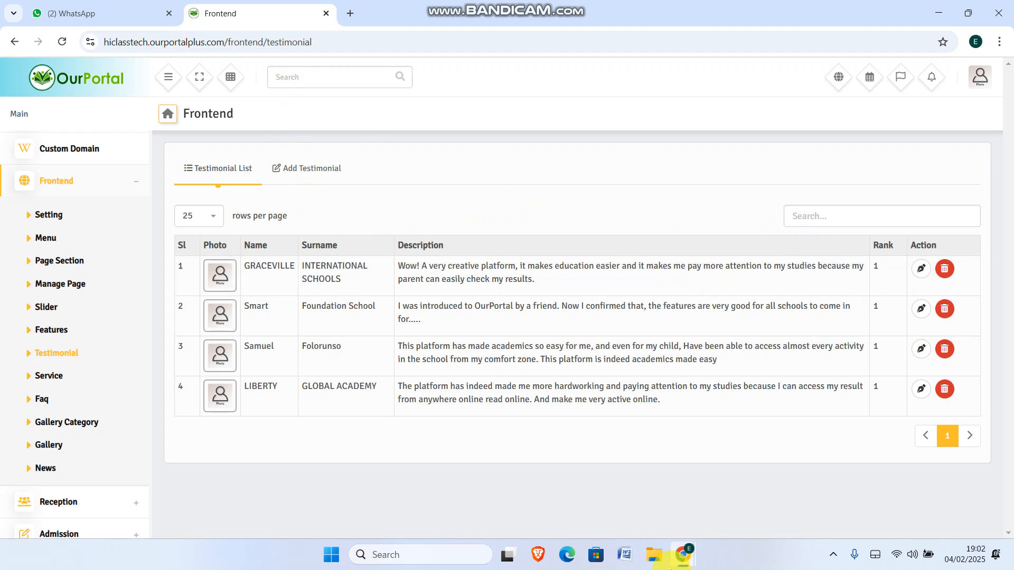
Bring the public site forward at its Testimonials section to review the published entries
{"action": "mouse_move", "coordinate": [677, 560]}
{"action": "left_click", "coordinate": [739, 499]}
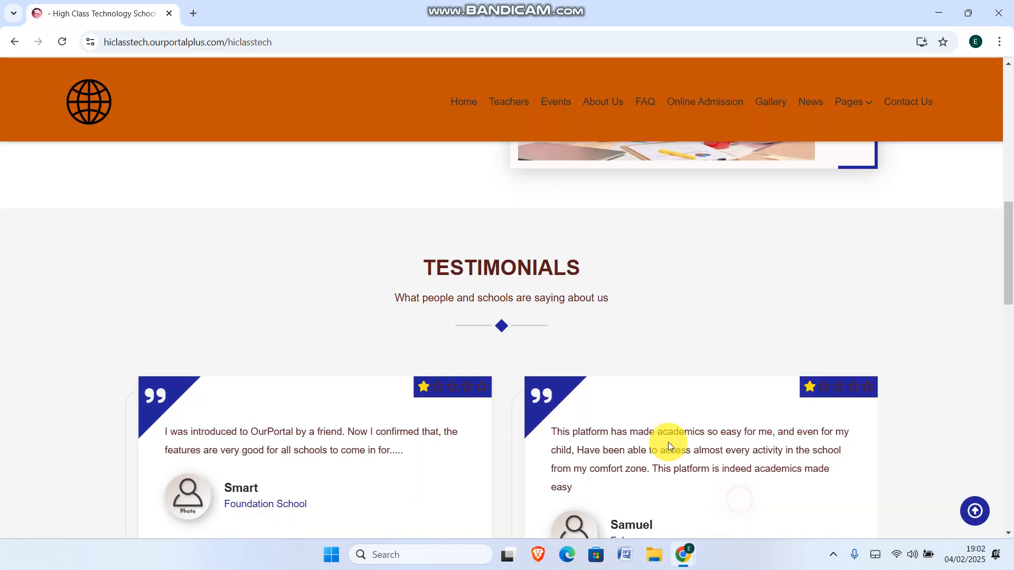
{"action": "scroll", "coordinate": [826, 396], "scroll_direction": "down", "scroll_amount": 5}
{"action": "scroll", "coordinate": [826, 396], "scroll_direction": "up", "scroll_amount": 3}
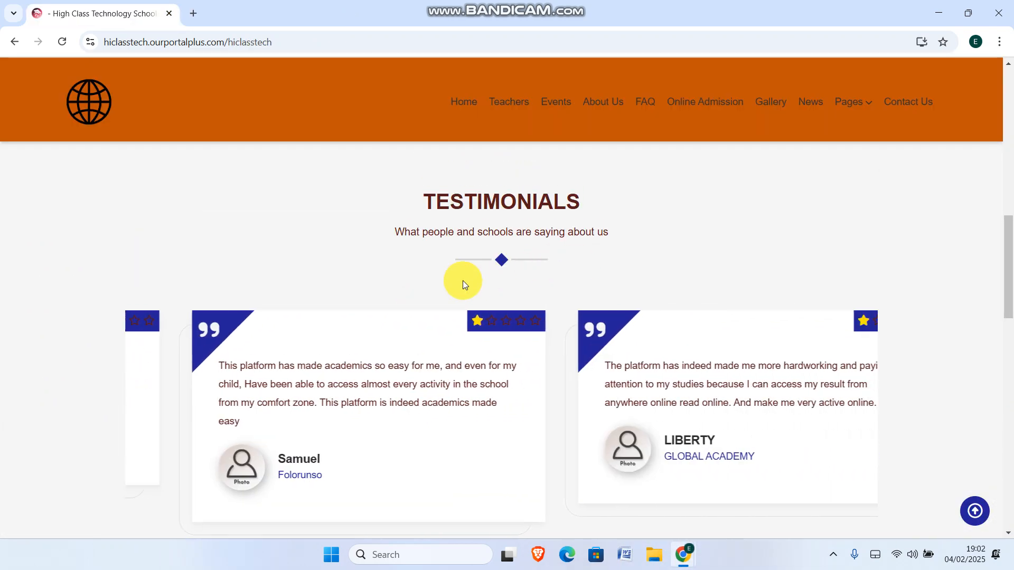
Replace the TRAINING slider's photo with the WhatsApp school group image and update the slider
{"action": "mouse_move", "coordinate": [671, 563]}
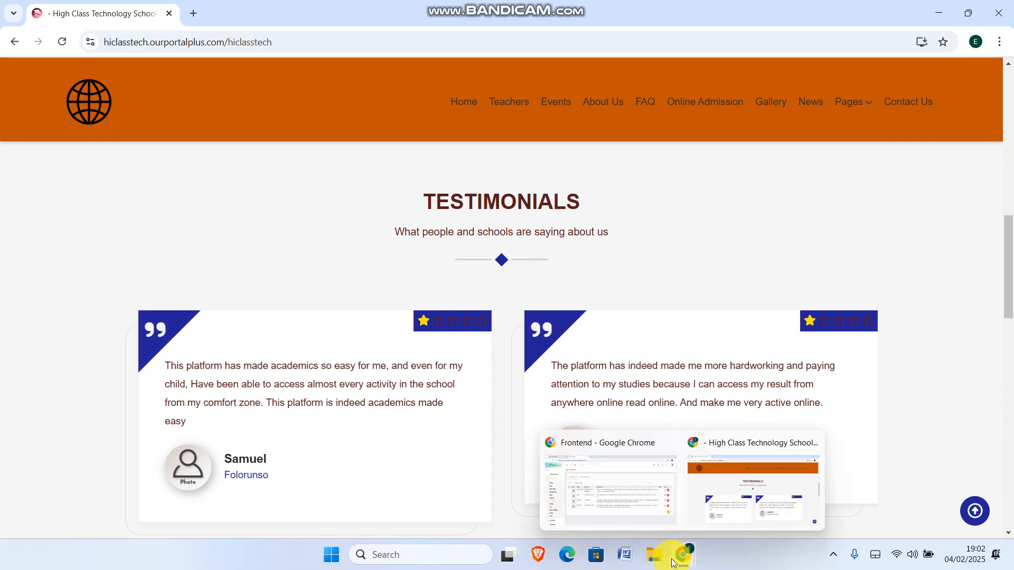
{"action": "left_click", "coordinate": [606, 493]}
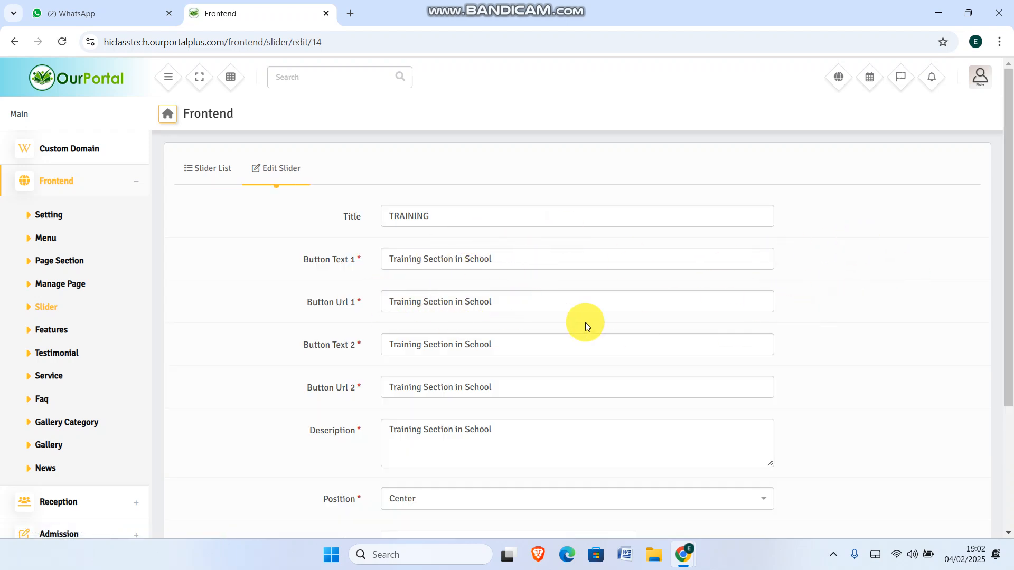
{"action": "scroll", "coordinate": [585, 325], "scroll_direction": "down", "scroll_amount": 3}
{"action": "mouse_move", "coordinate": [516, 398]}
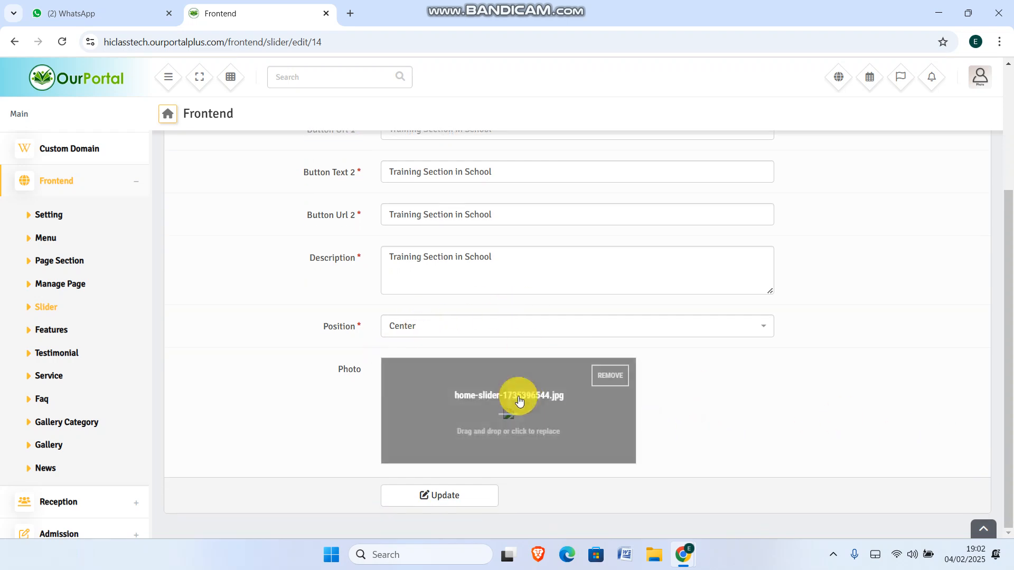
{"action": "left_click", "coordinate": [607, 376]}
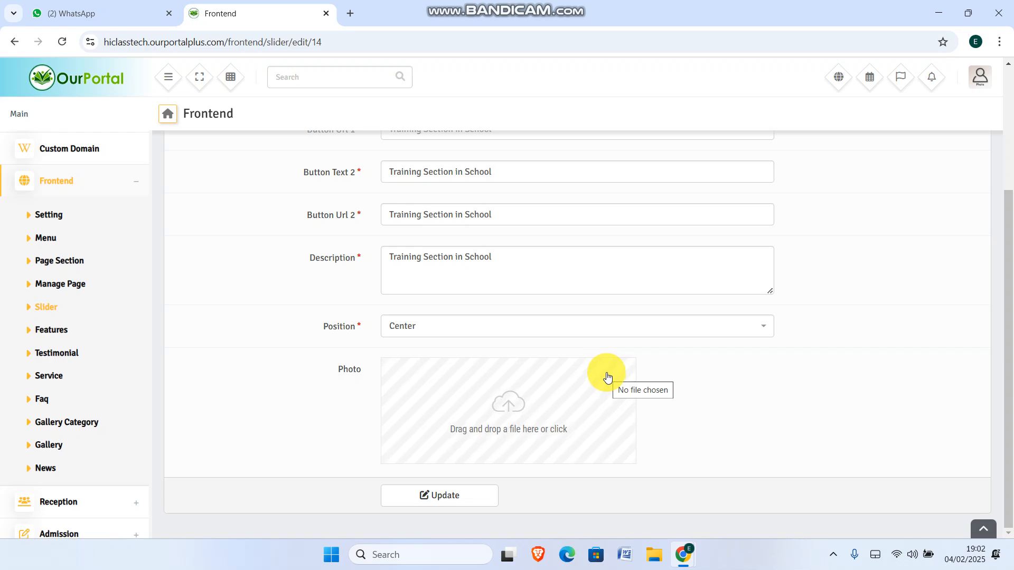
{"action": "left_click", "coordinate": [509, 408]}
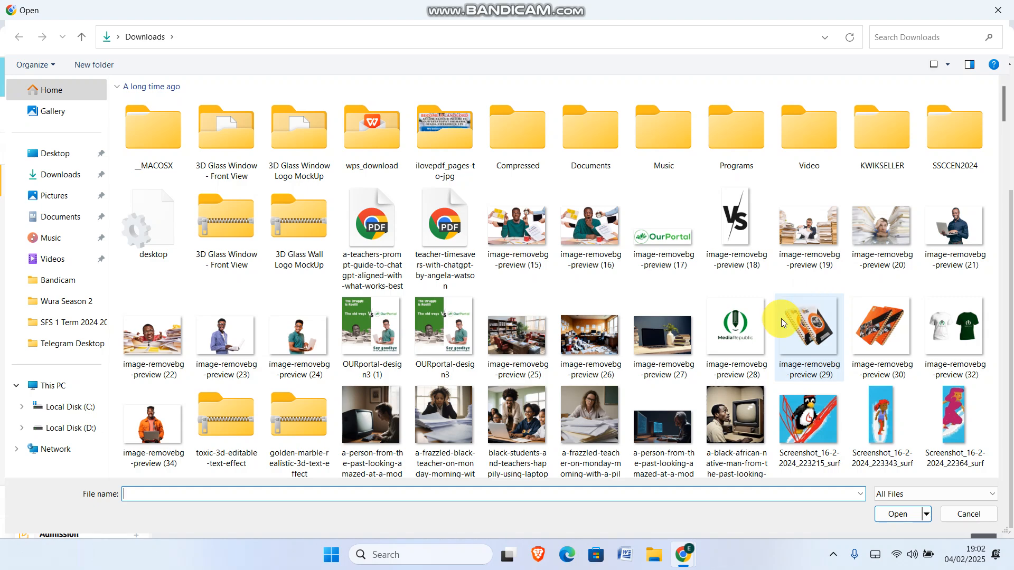
{"action": "scroll", "coordinate": [800, 315], "scroll_direction": "down", "scroll_amount": 5}
{"action": "scroll", "coordinate": [210, 189], "scroll_direction": "up", "scroll_amount": 5}
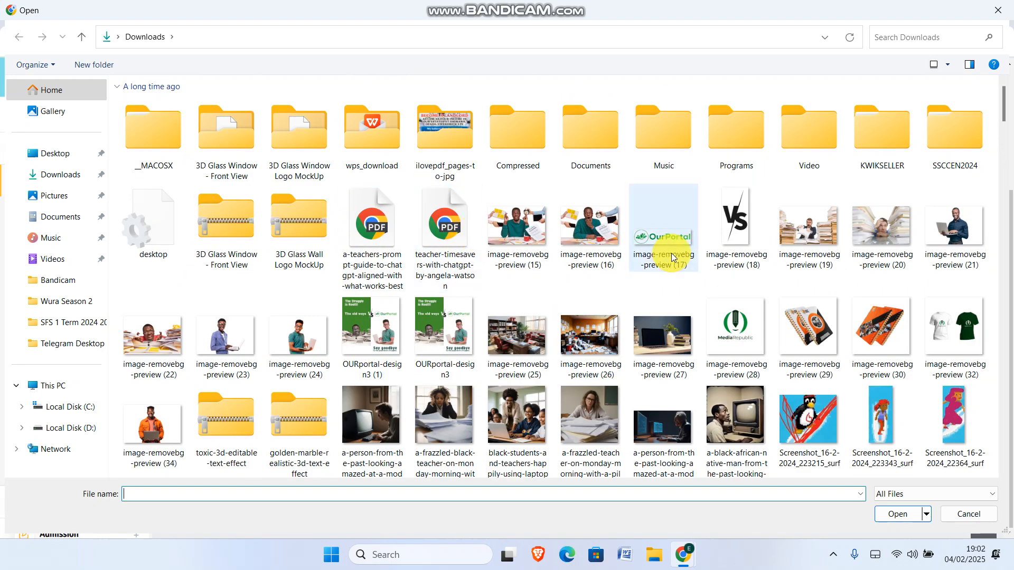
{"action": "scroll", "coordinate": [670, 252], "scroll_direction": "down", "scroll_amount": 15}
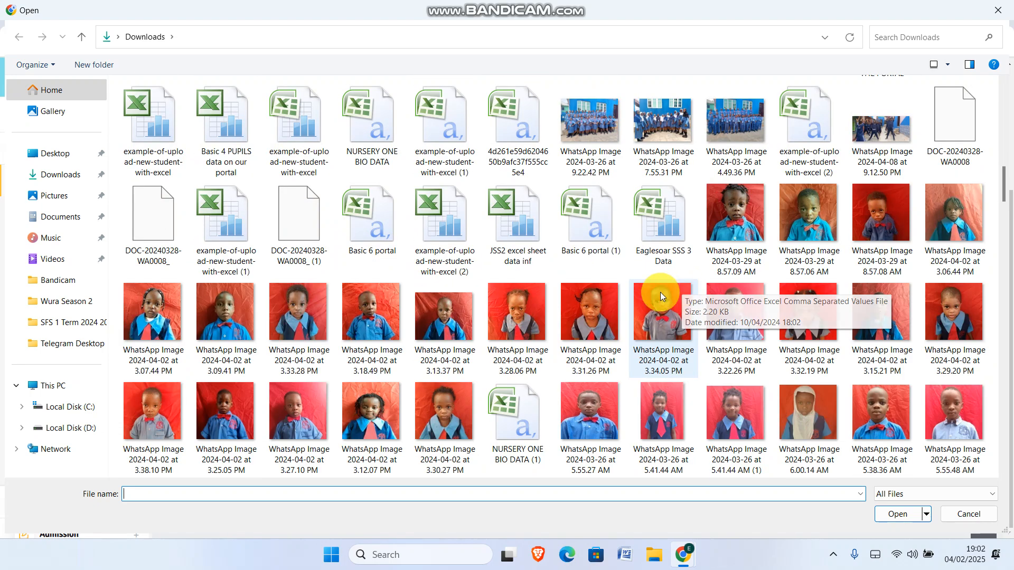
{"action": "double_click", "coordinate": [586, 121]}
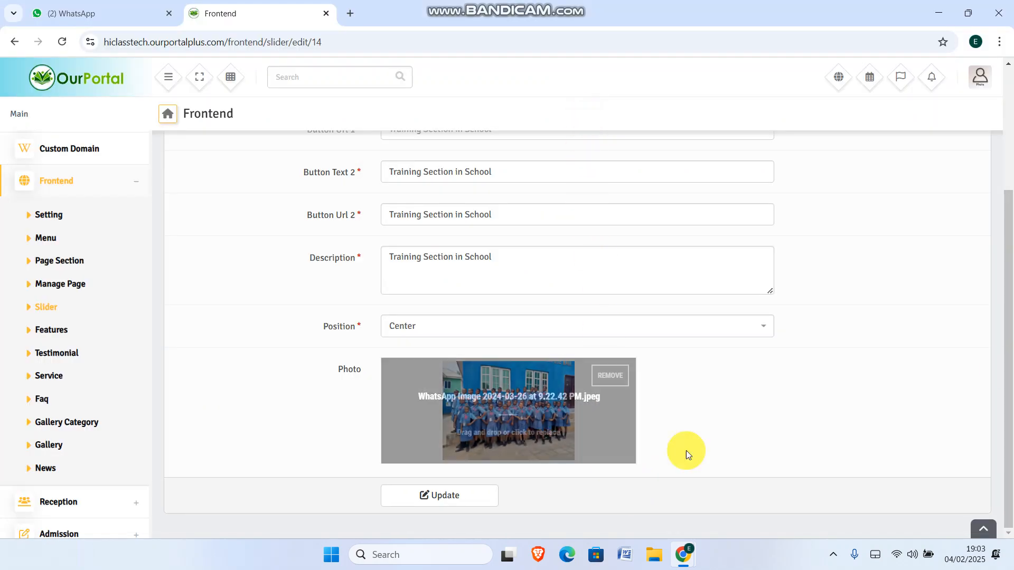
{"action": "left_click", "coordinate": [426, 494]}
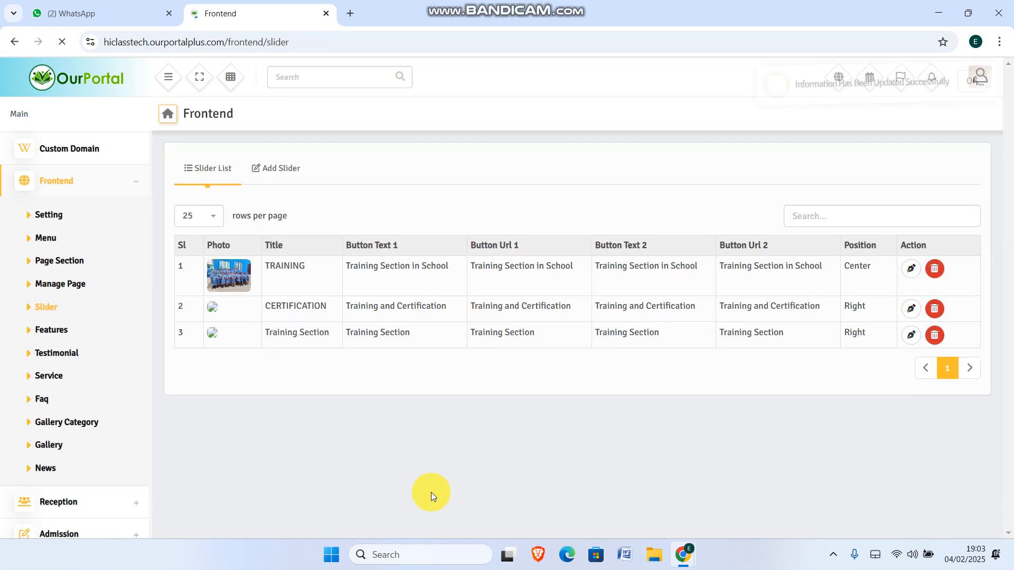
Reload the live site to confirm the TRAINING slide's group photo, then return to the Slider List
{"action": "mouse_move", "coordinate": [685, 552]}
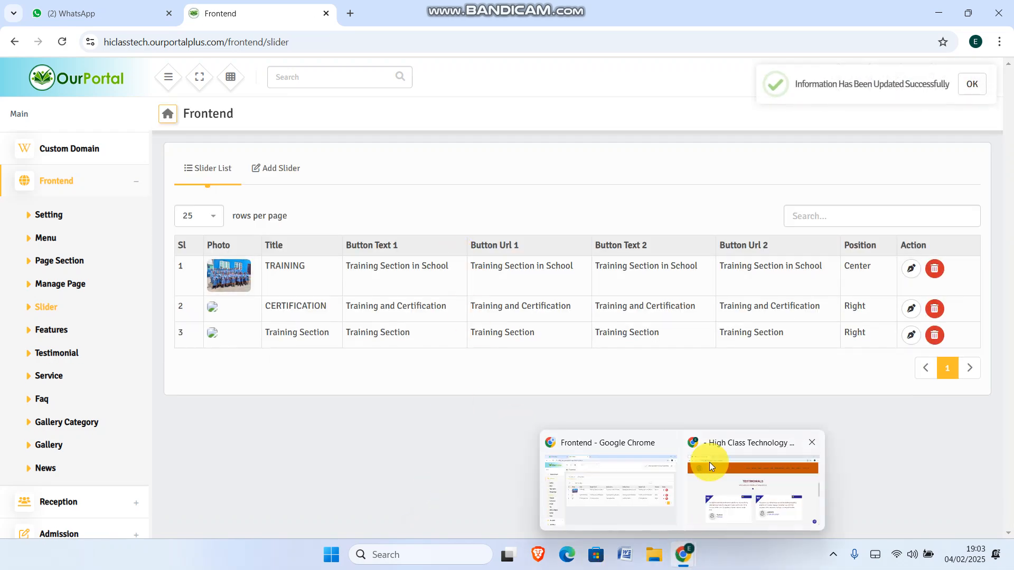
{"action": "left_click", "coordinate": [723, 485]}
{"action": "scroll", "coordinate": [916, 232], "scroll_direction": "up", "scroll_amount": 10}
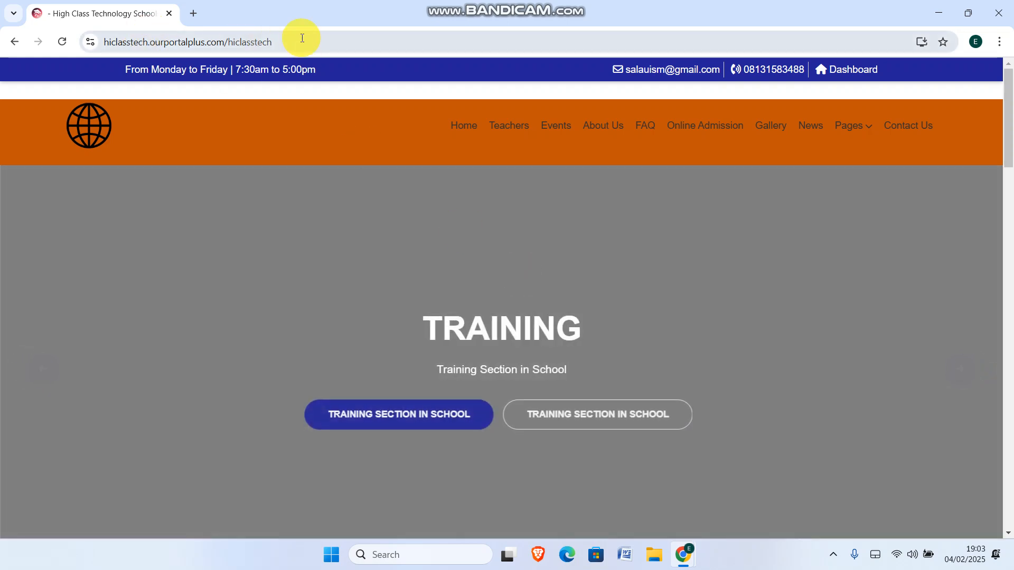
{"action": "left_click", "coordinate": [302, 38]}
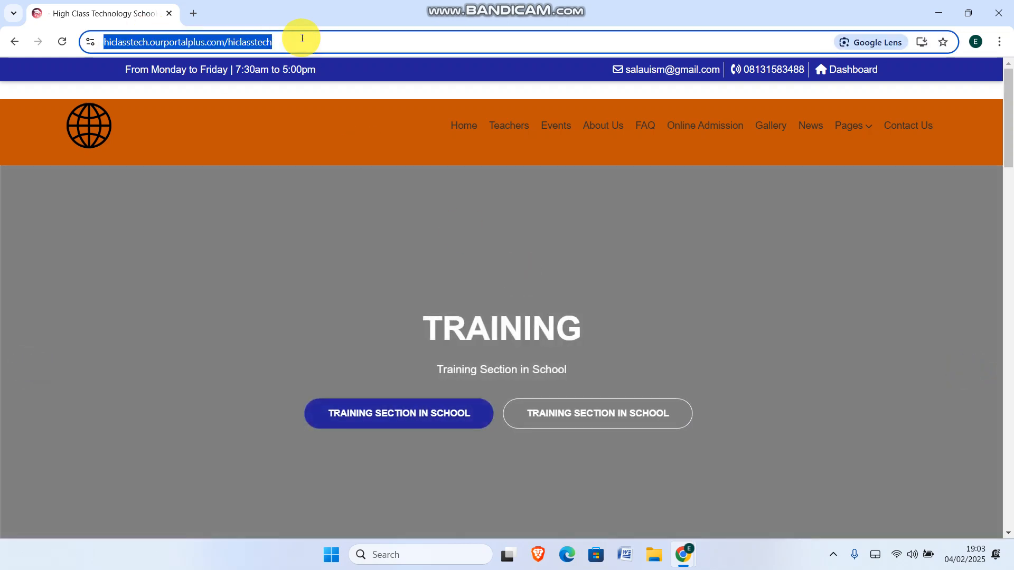
{"action": "key", "text": "Return"}
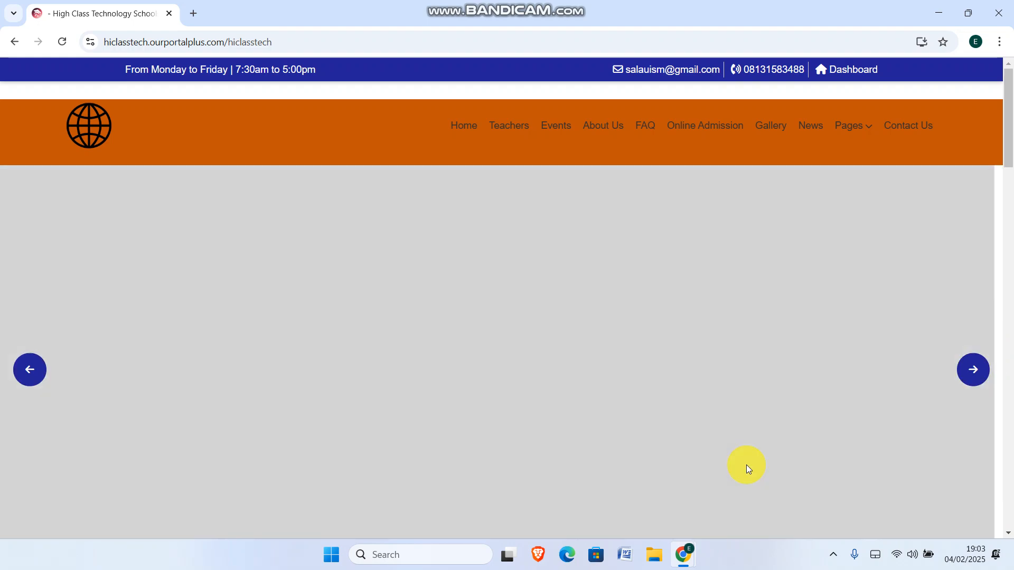
{"action": "mouse_move", "coordinate": [683, 553]}
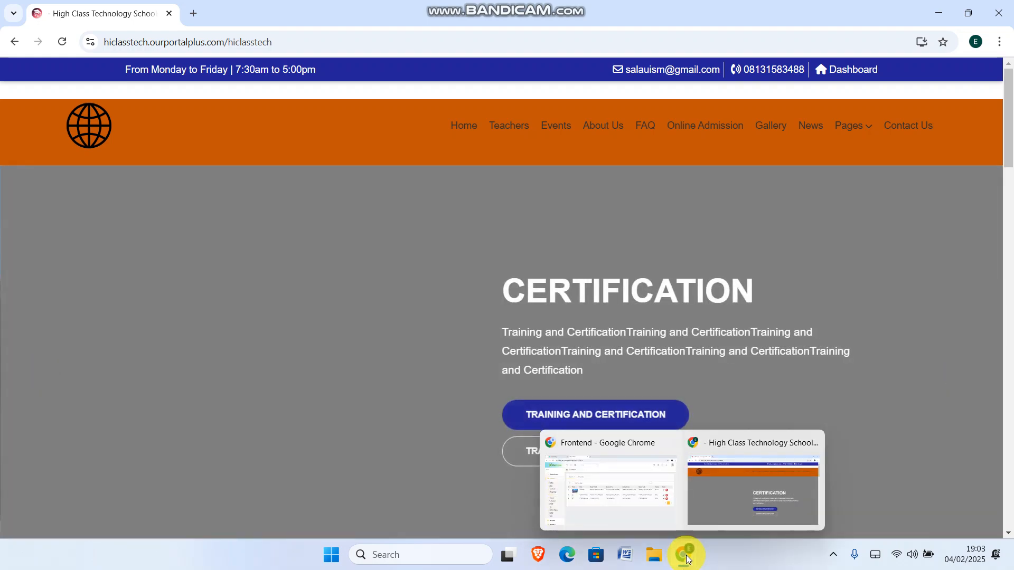
{"action": "left_click", "coordinate": [599, 494]}
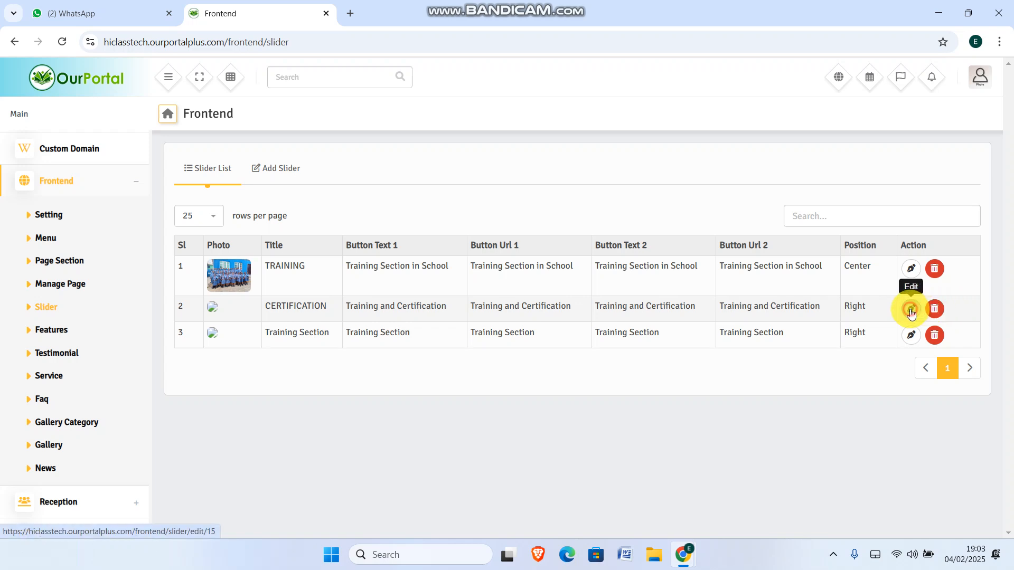
Replace the CERTIFICATION slide's photo with image-removebg-preview (15) and update the slide
{"action": "scroll", "coordinate": [852, 315], "scroll_direction": "down", "scroll_amount": 1}
{"action": "scroll", "coordinate": [850, 315], "scroll_direction": "up", "scroll_amount": 1}
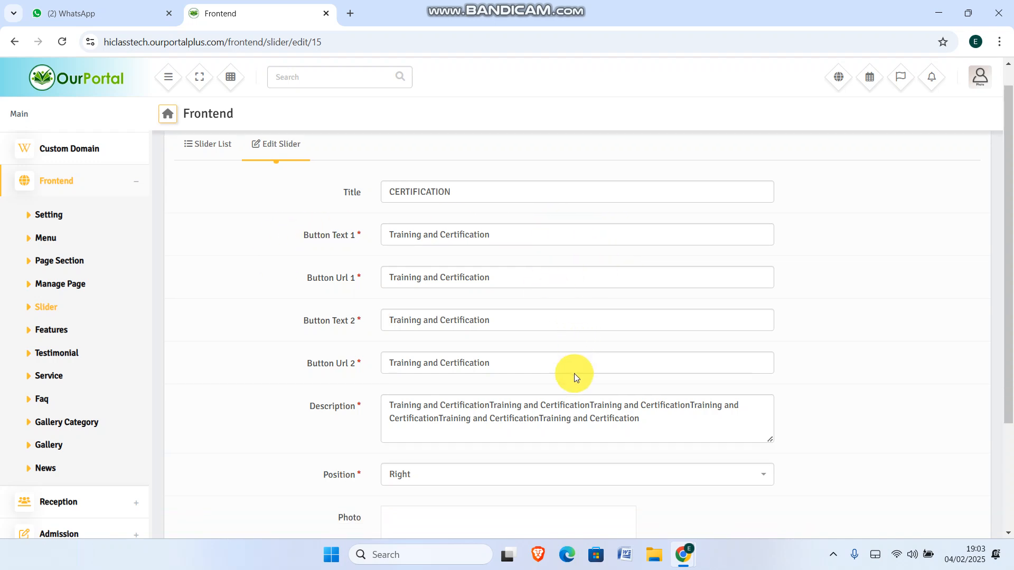
{"action": "scroll", "coordinate": [575, 371], "scroll_direction": "down", "scroll_amount": 3}
{"action": "mouse_move", "coordinate": [550, 394]}
{"action": "left_click", "coordinate": [611, 375]}
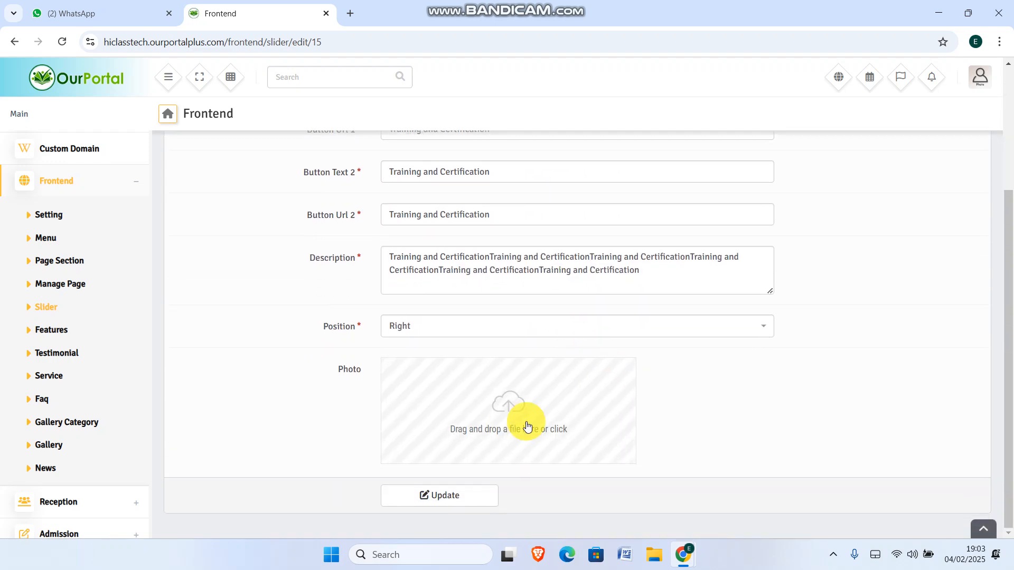
{"action": "left_click", "coordinate": [497, 398]}
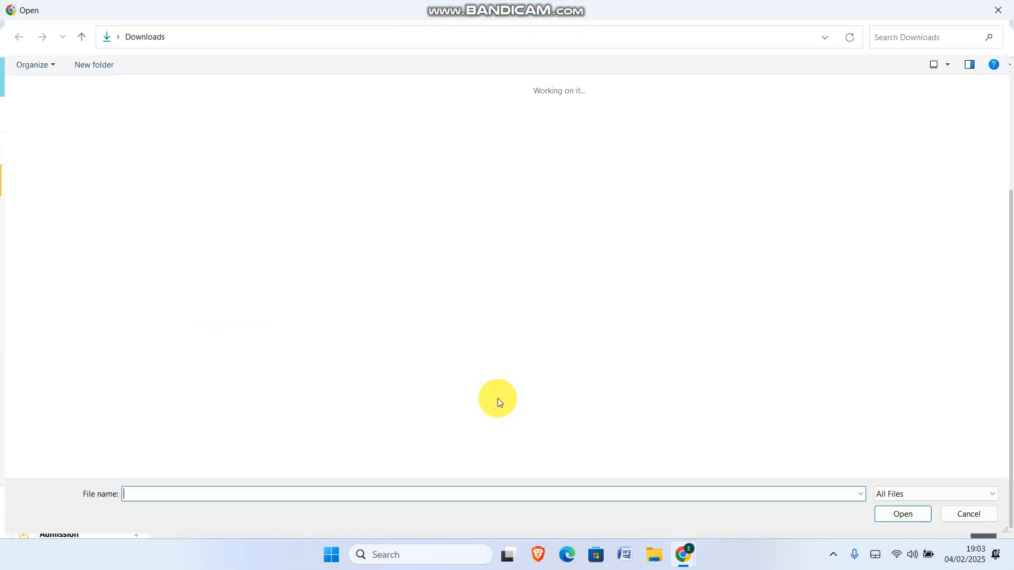
{"action": "left_click", "coordinate": [520, 248]}
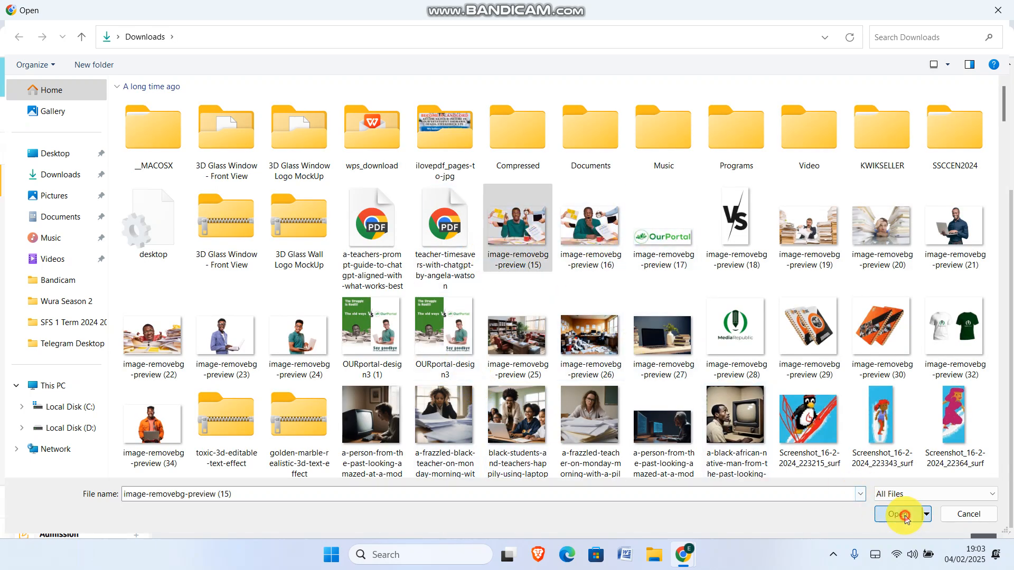
{"action": "left_click", "coordinate": [904, 514]}
{"action": "left_click", "coordinate": [440, 497]}
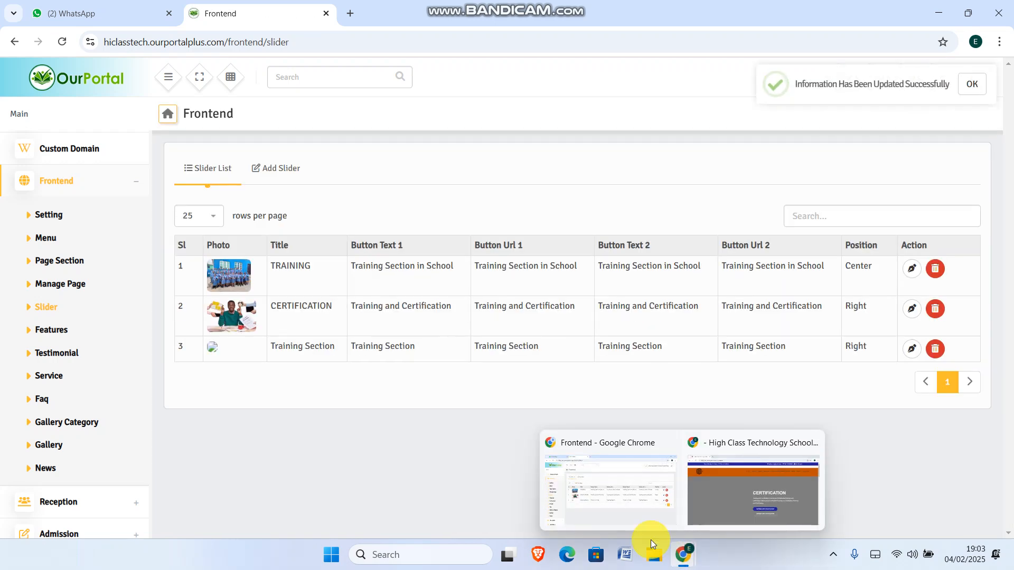
Upload image-removebg-preview (22) as the Training Section slide photo and update the slide
{"action": "left_click", "coordinate": [913, 350]}
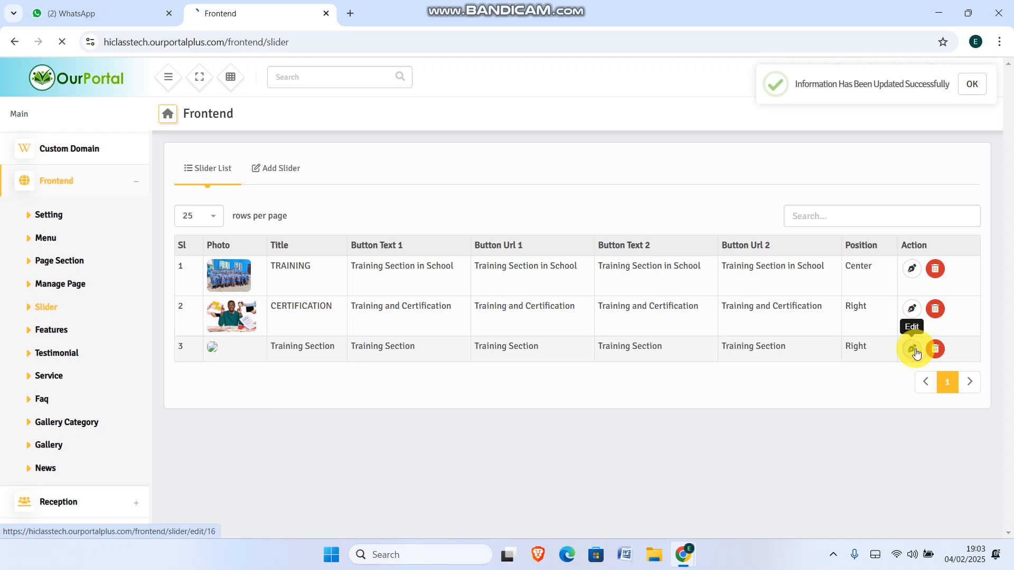
{"action": "scroll", "coordinate": [581, 322], "scroll_direction": "down", "scroll_amount": 1}
{"action": "scroll", "coordinate": [574, 316], "scroll_direction": "down", "scroll_amount": 2}
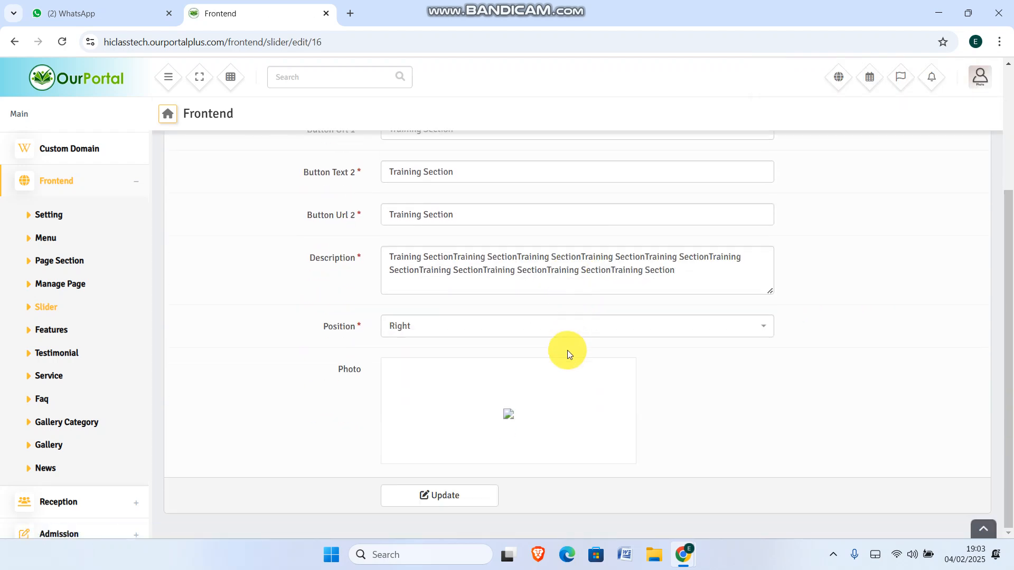
{"action": "left_click", "coordinate": [508, 413]}
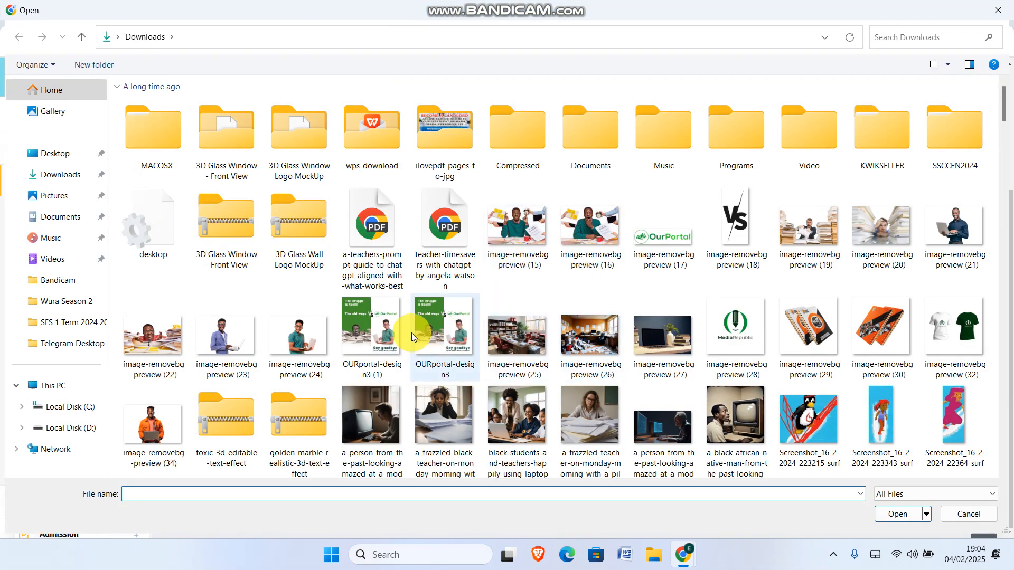
{"action": "left_click", "coordinate": [173, 347]}
{"action": "double_click", "coordinate": [172, 346]}
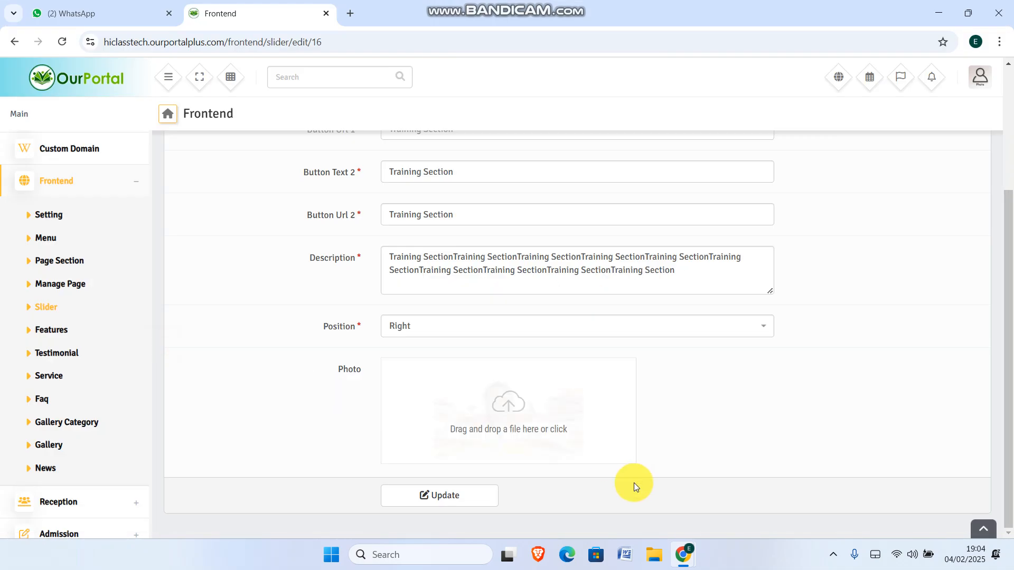
{"action": "left_click", "coordinate": [450, 494]}
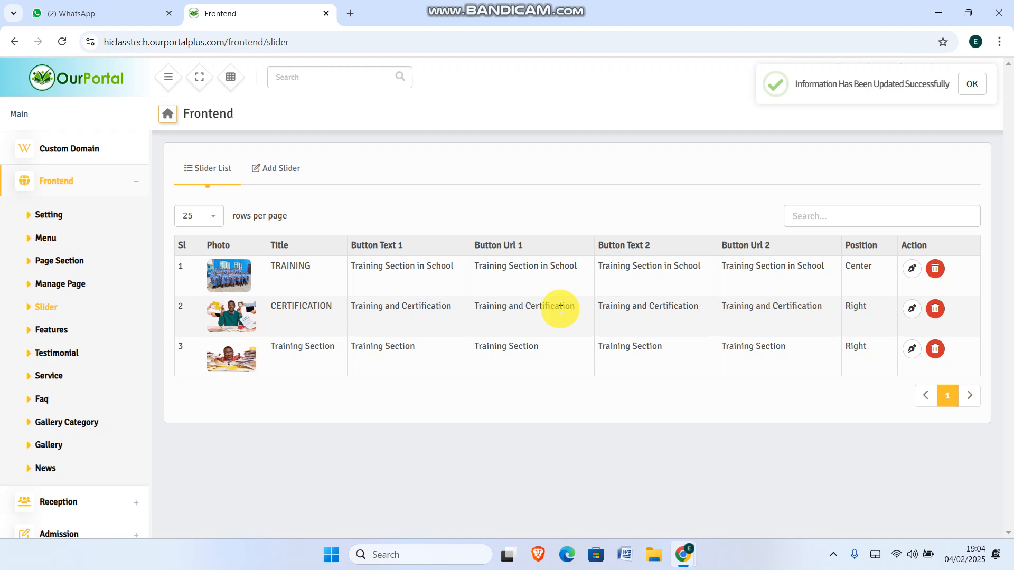
Reload the school homepage and advance the slider to the Training Section slide
{"action": "mouse_move", "coordinate": [686, 554]}
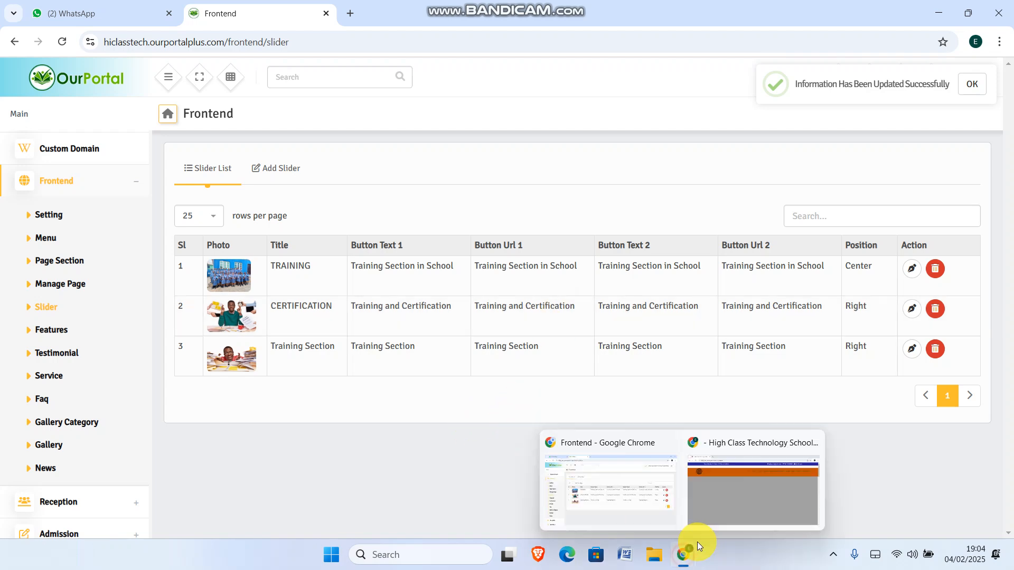
{"action": "left_click", "coordinate": [731, 508]}
{"action": "left_click", "coordinate": [309, 46]}
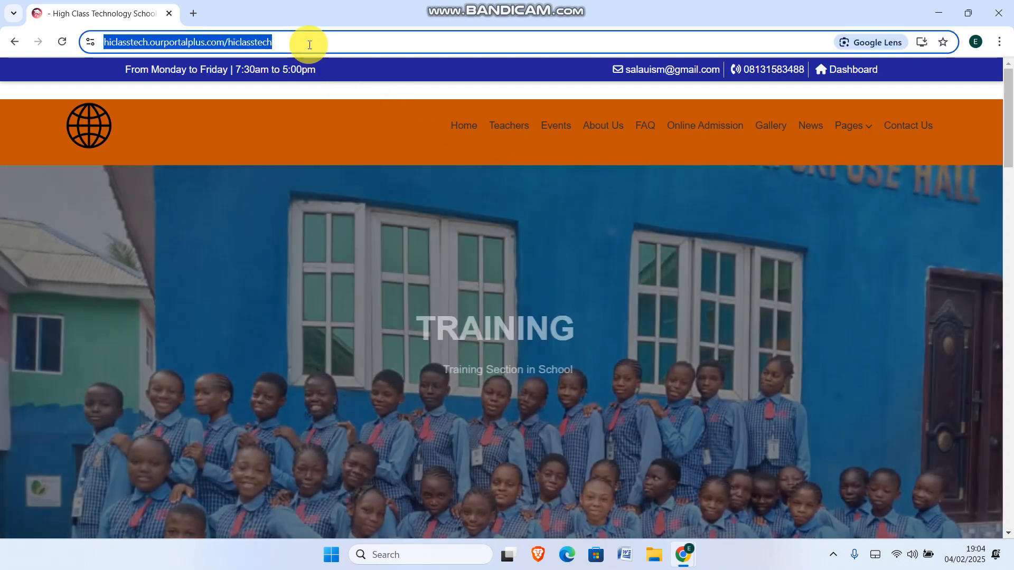
{"action": "key", "text": "Return"}
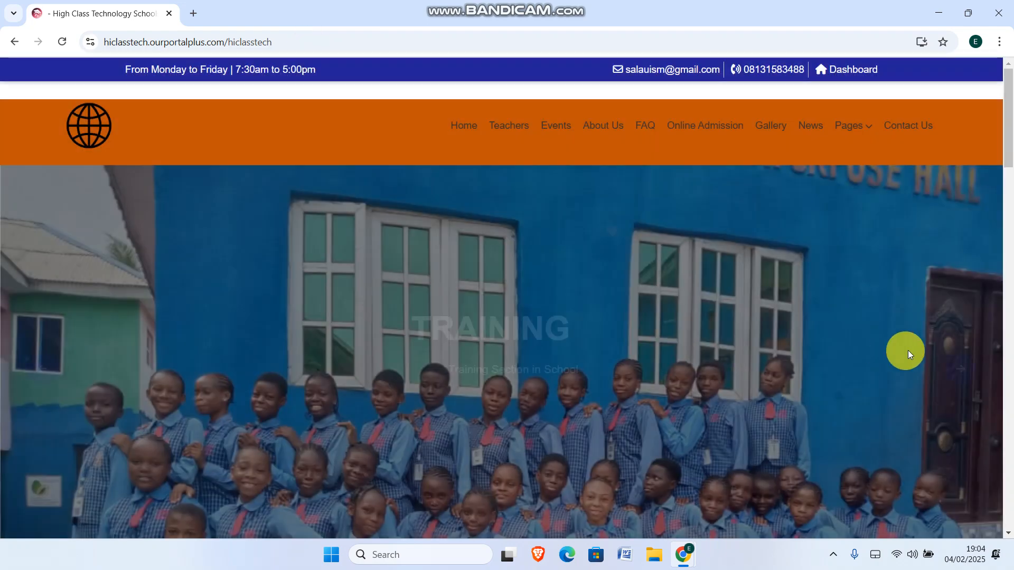
{"action": "left_click", "coordinate": [972, 370]}
{"action": "left_click", "coordinate": [973, 370]}
Scroll down the homepage to the footer, then return to the OurPortal admin window
{"action": "scroll", "coordinate": [976, 341], "scroll_direction": "down", "scroll_amount": 2}
{"action": "scroll", "coordinate": [976, 345], "scroll_direction": "down", "scroll_amount": 8}
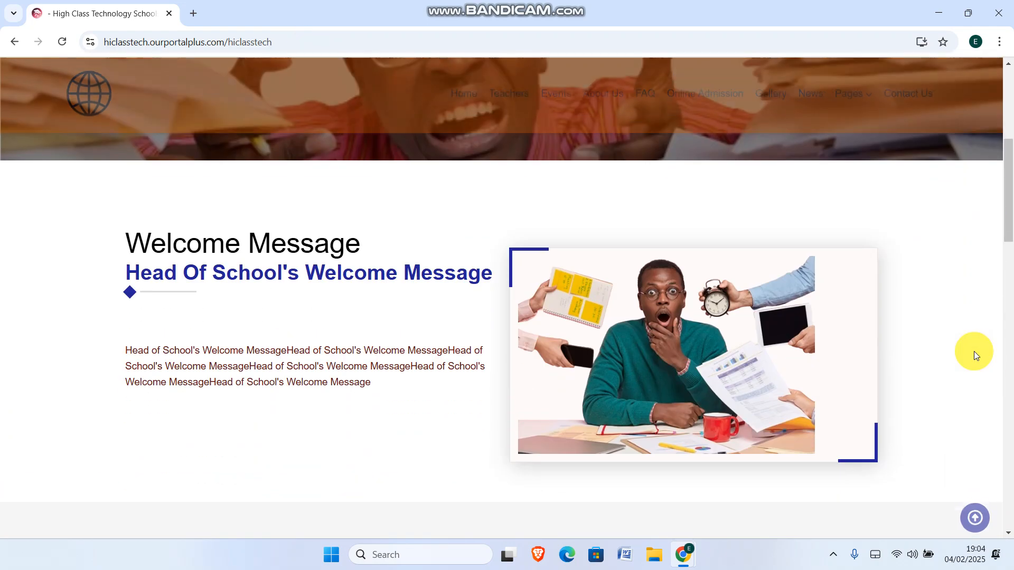
{"action": "scroll", "coordinate": [603, 323], "scroll_direction": "down", "scroll_amount": 2}
{"action": "scroll", "coordinate": [528, 412], "scroll_direction": "down", "scroll_amount": 3}
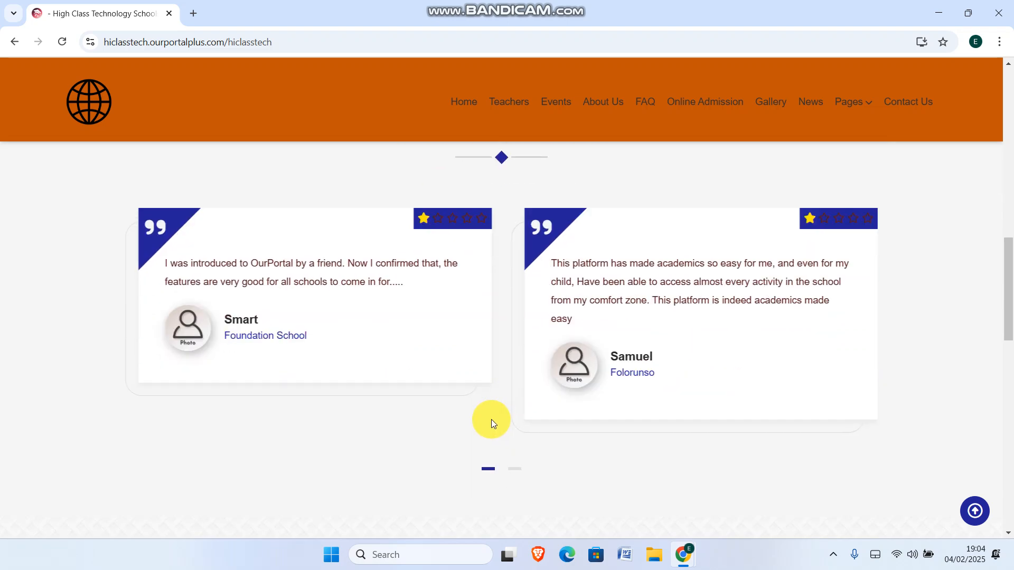
{"action": "scroll", "coordinate": [554, 388], "scroll_direction": "down", "scroll_amount": 3}
{"action": "scroll", "coordinate": [548, 387], "scroll_direction": "down", "scroll_amount": 9}
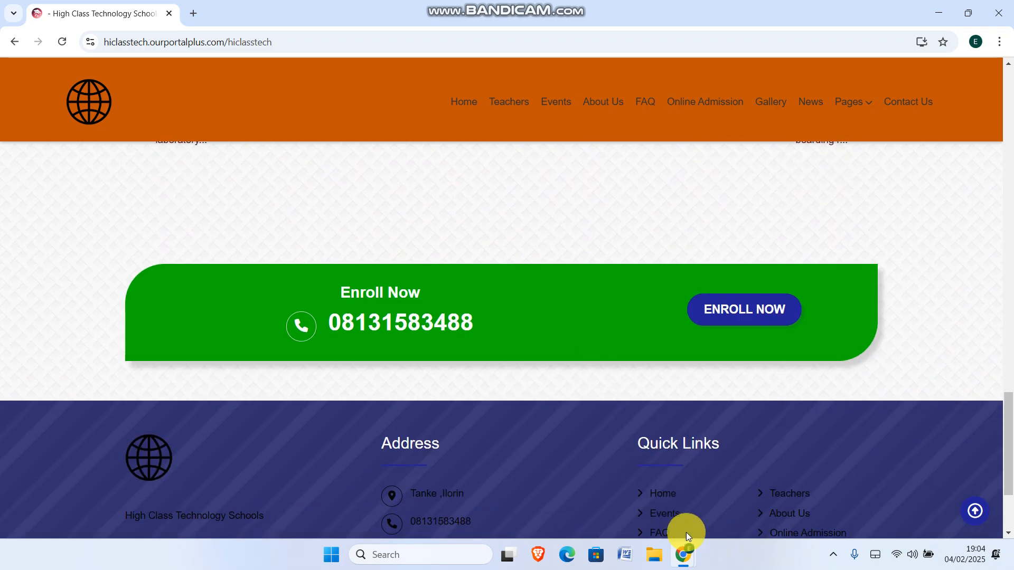
{"action": "mouse_move", "coordinate": [683, 565]}
{"action": "left_click", "coordinate": [584, 515]}
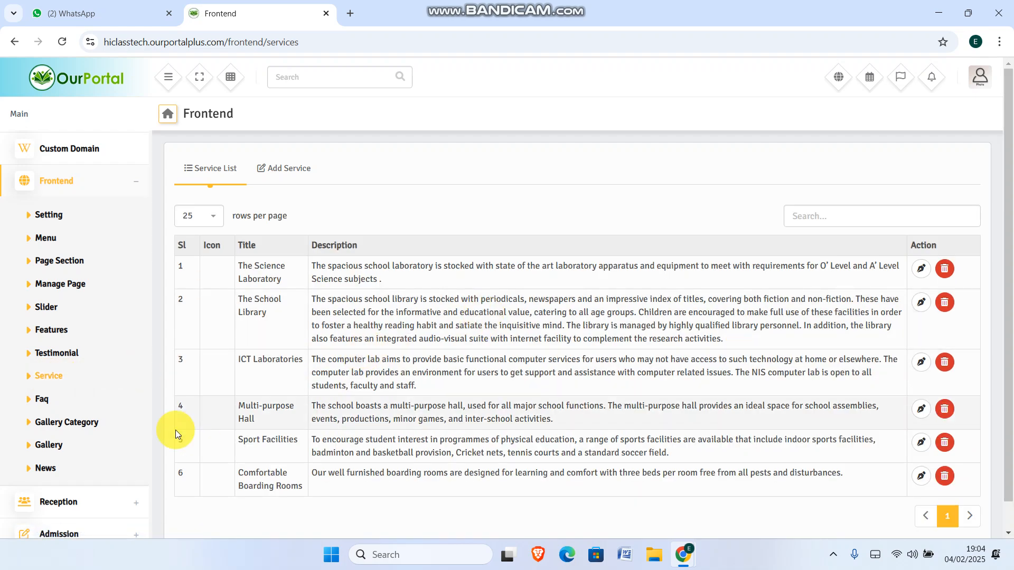
Open another frontend section from the admin sidebar to review its list
{"action": "left_click", "coordinate": [62, 425]}
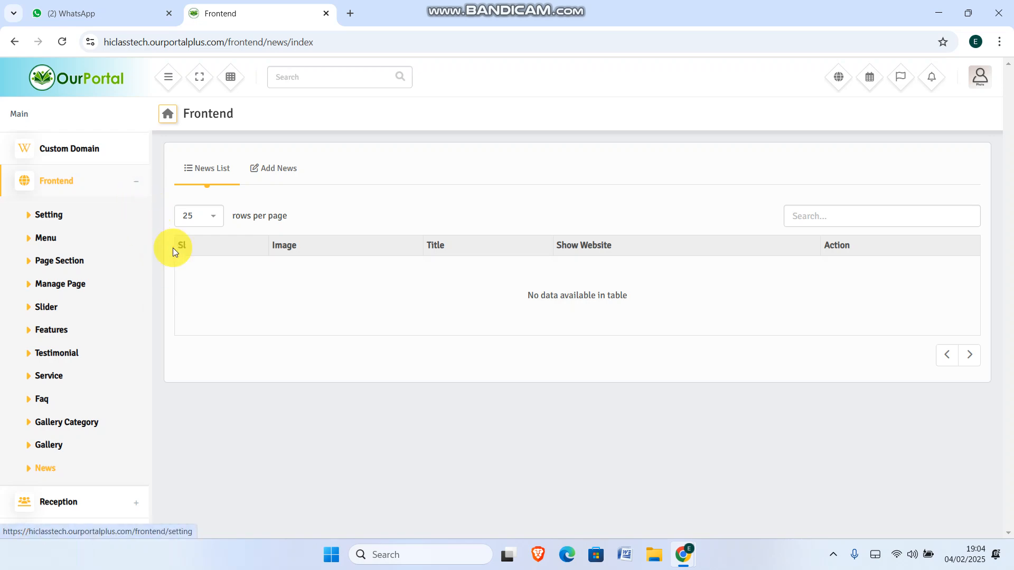
Return to the top of the school homepage and watch the slider rotate through its new photos
{"action": "mouse_move", "coordinate": [683, 557]}
{"action": "left_click", "coordinate": [739, 496]}
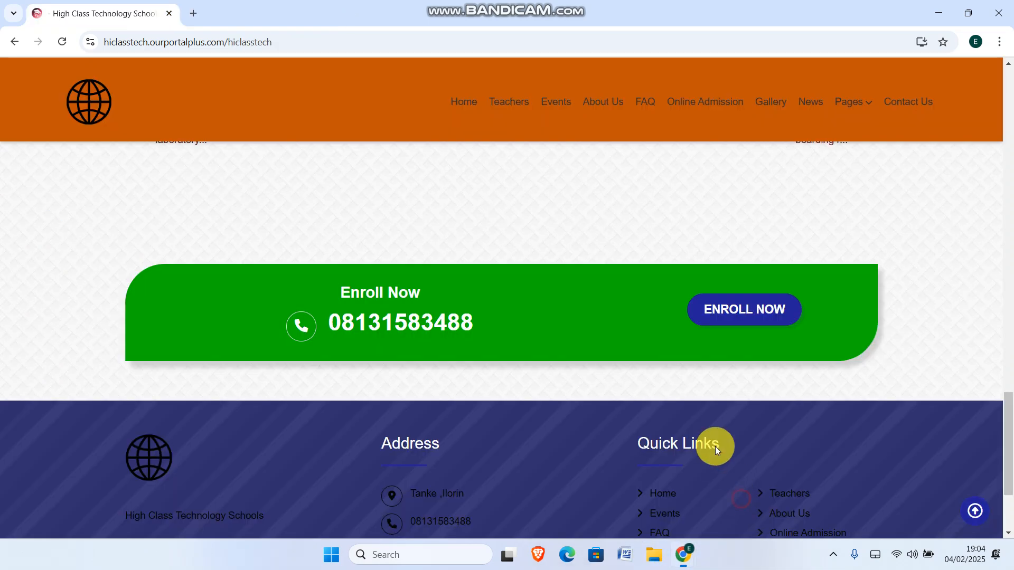
{"action": "scroll", "coordinate": [829, 221], "scroll_direction": "up", "scroll_amount": 3}
{"action": "scroll", "coordinate": [828, 230], "scroll_direction": "down", "scroll_amount": 3}
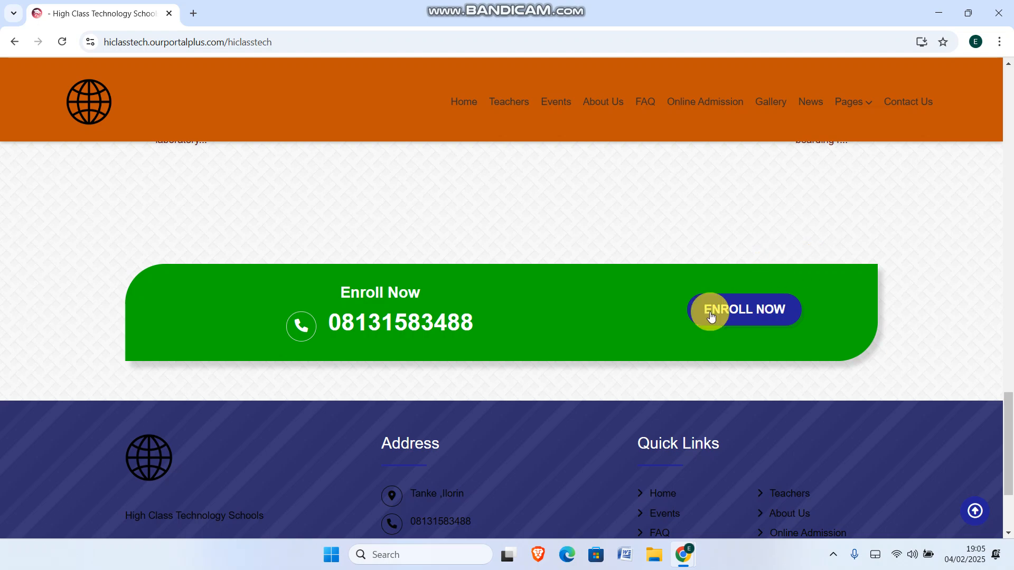
{"action": "scroll", "coordinate": [791, 259], "scroll_direction": "up", "scroll_amount": 6}
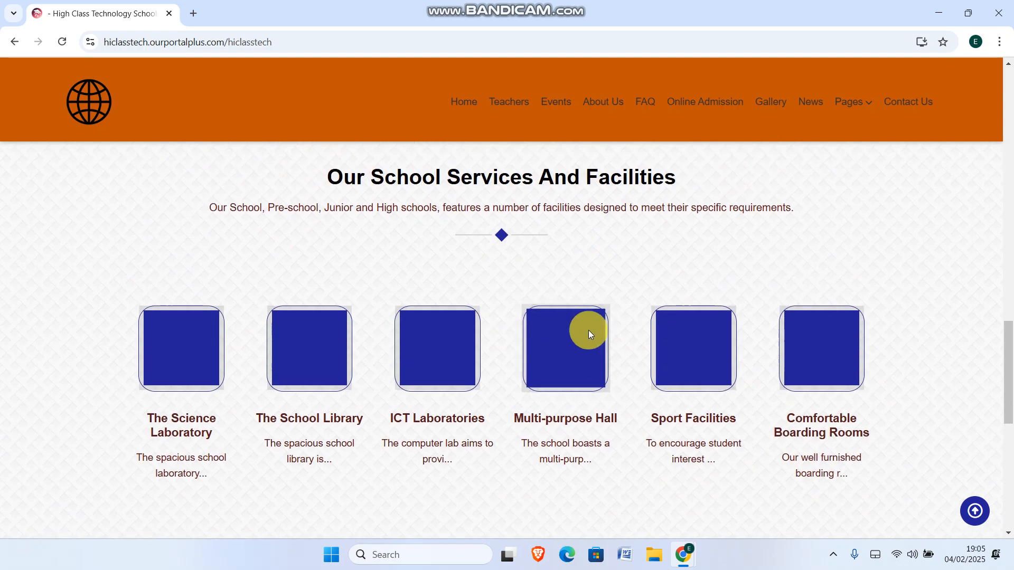
{"action": "scroll", "coordinate": [586, 335], "scroll_direction": "up", "scroll_amount": 5}
{"action": "scroll", "coordinate": [498, 278], "scroll_direction": "up", "scroll_amount": 7}
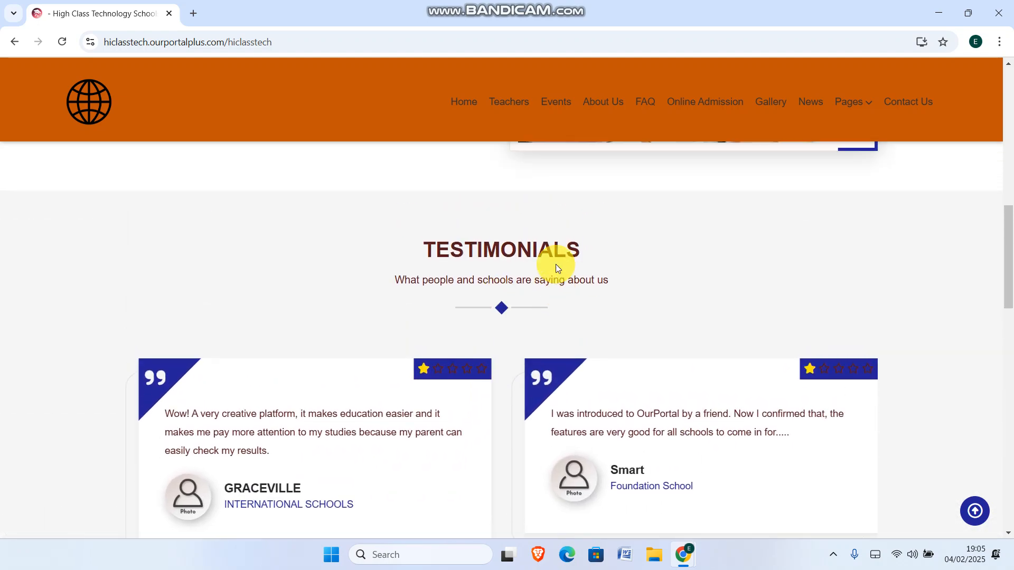
{"action": "scroll", "coordinate": [317, 317], "scroll_direction": "up", "scroll_amount": 3}
{"action": "scroll", "coordinate": [460, 339], "scroll_direction": "up", "scroll_amount": 3}
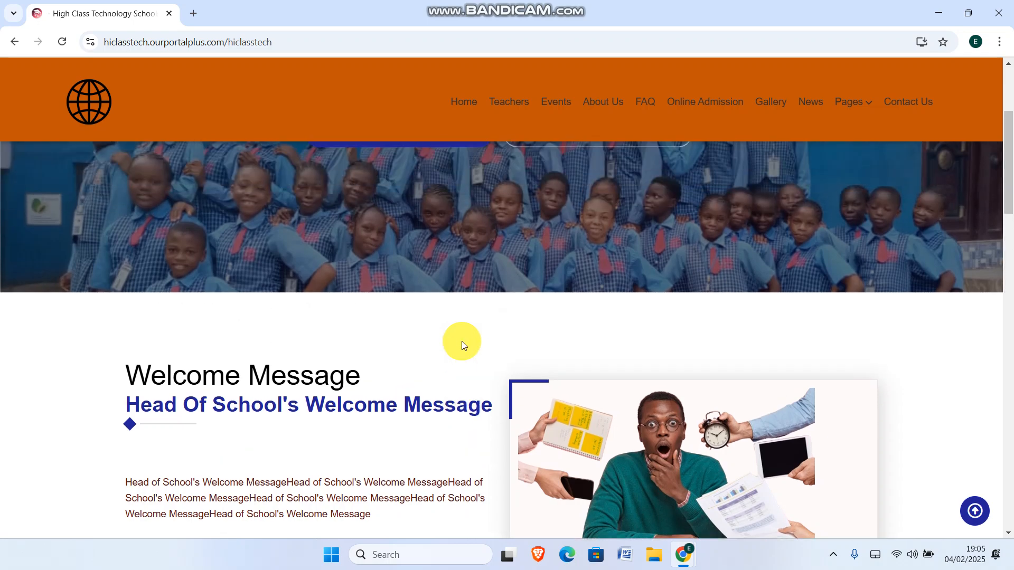
{"action": "scroll", "coordinate": [469, 337], "scroll_direction": "up", "scroll_amount": 1}
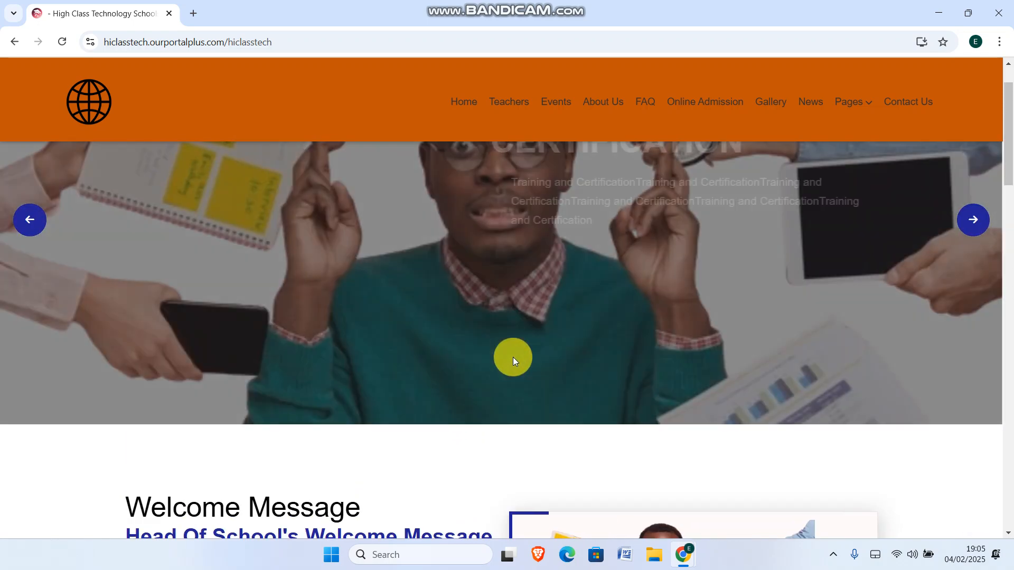
{"action": "scroll", "coordinate": [475, 337], "scroll_direction": "up", "scroll_amount": 2}
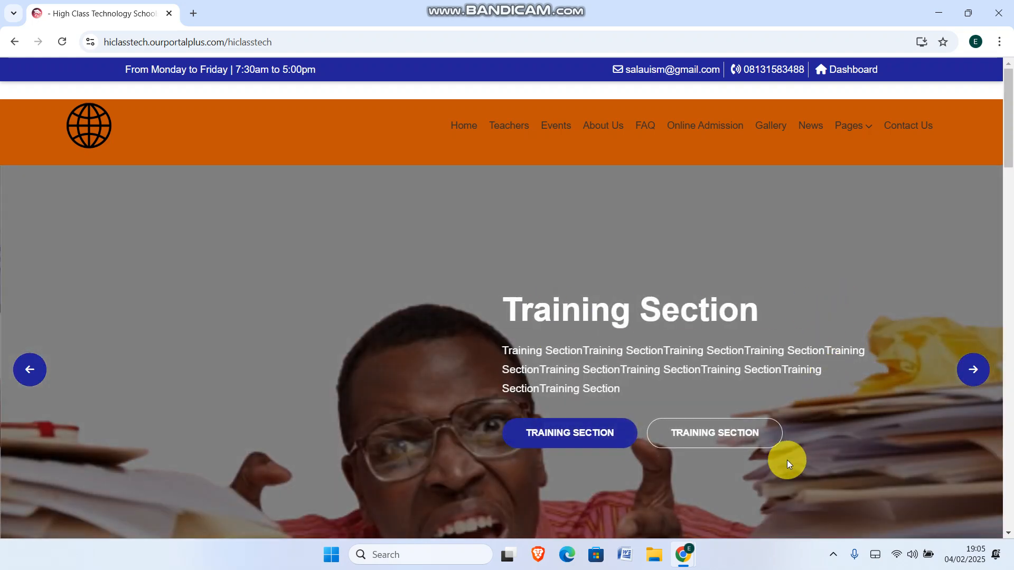
{"action": "mouse_move", "coordinate": [680, 559]}
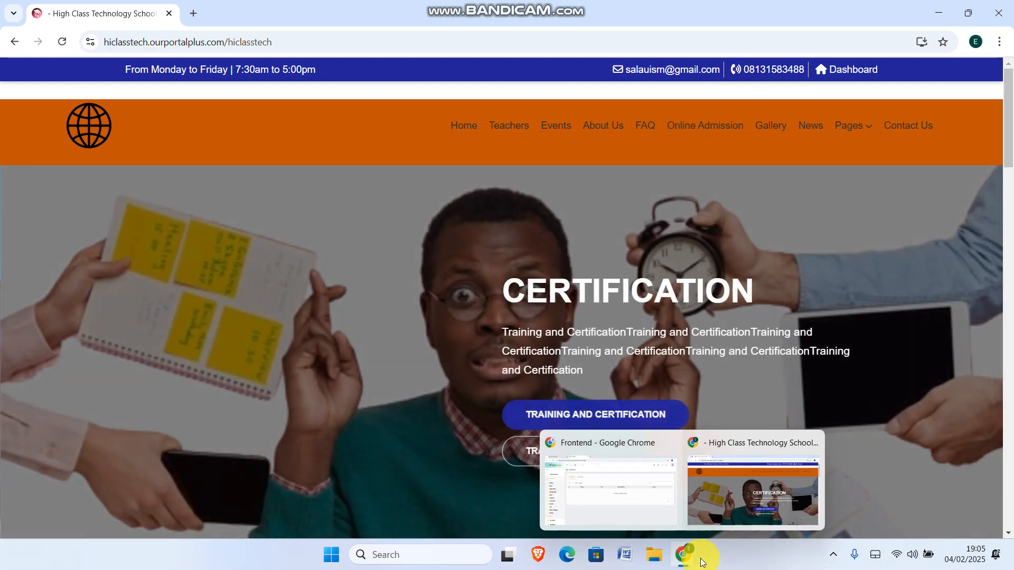
{"action": "left_click", "coordinate": [837, 557]}
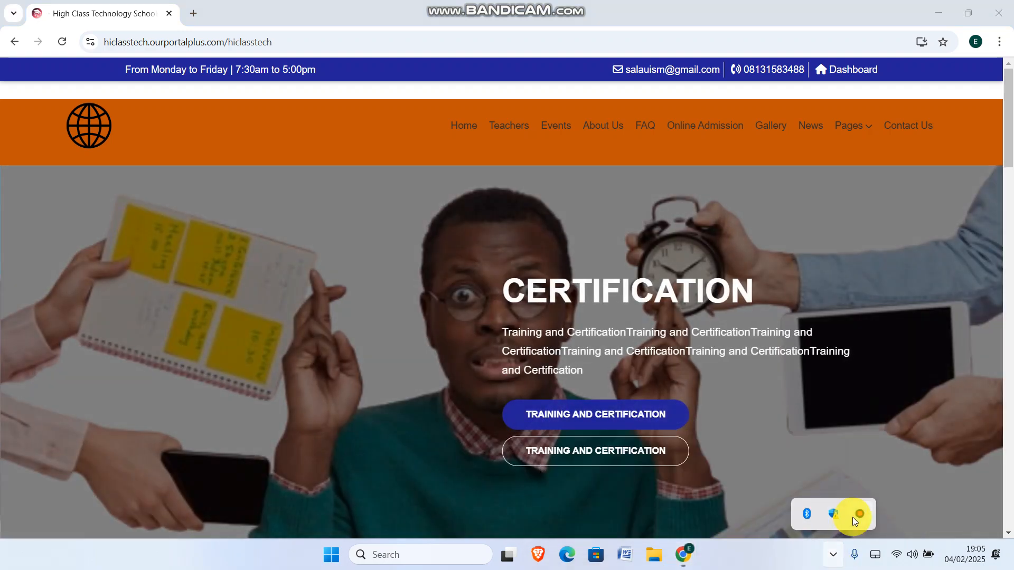